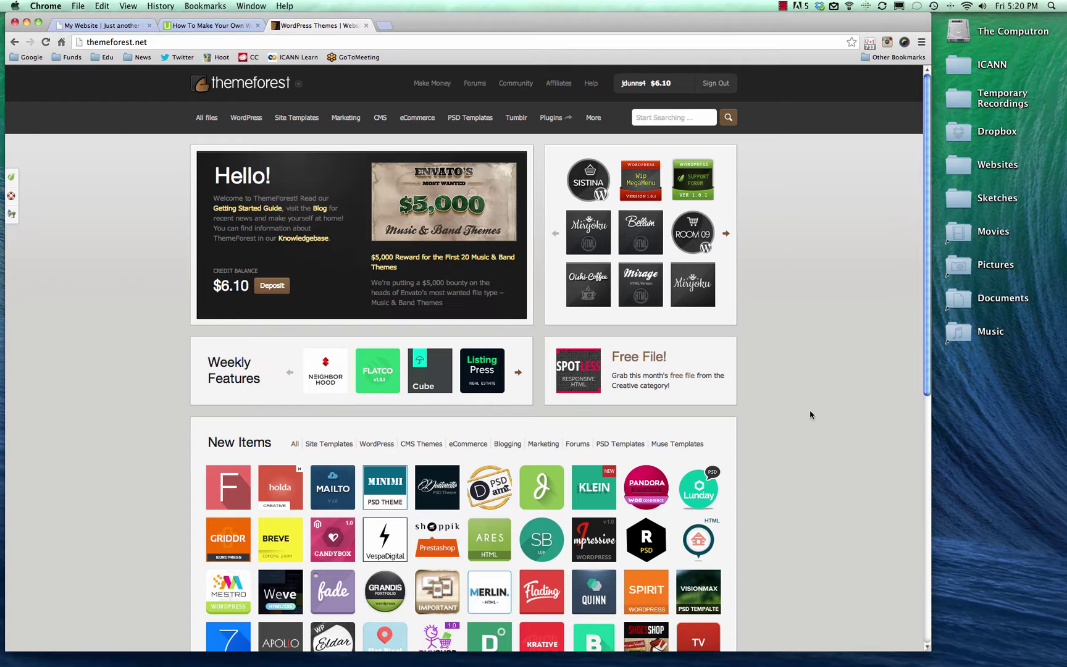
From ThemeForest Downloads, download Directory Portal's installable WordPress file only.
scroll(799, 187, "down", 10)
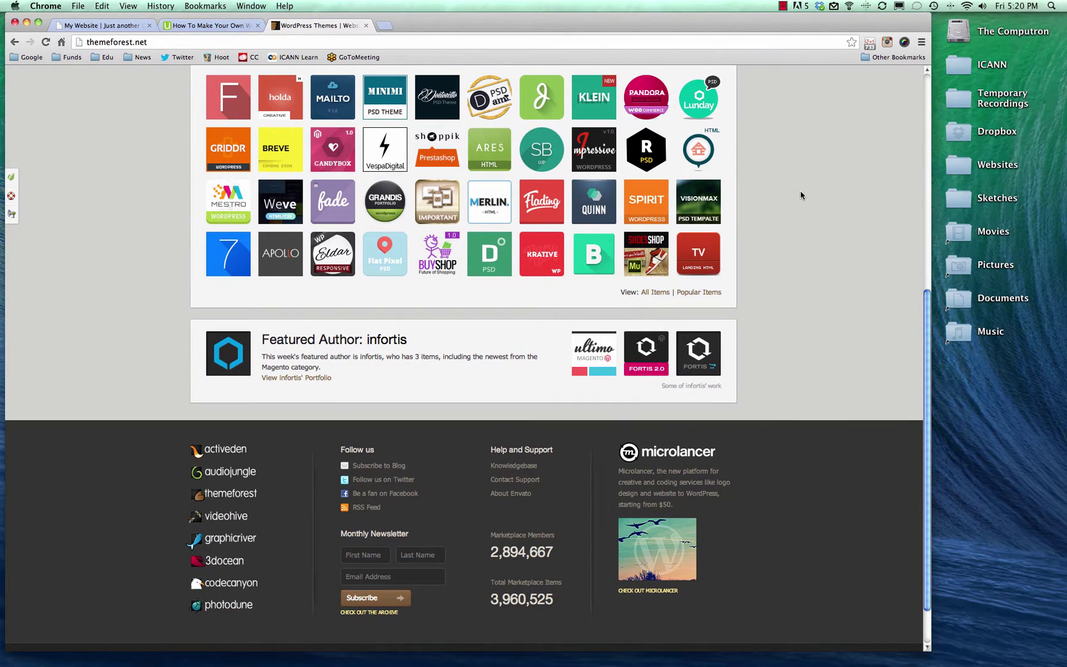
scroll(800, 195, "up", 10)
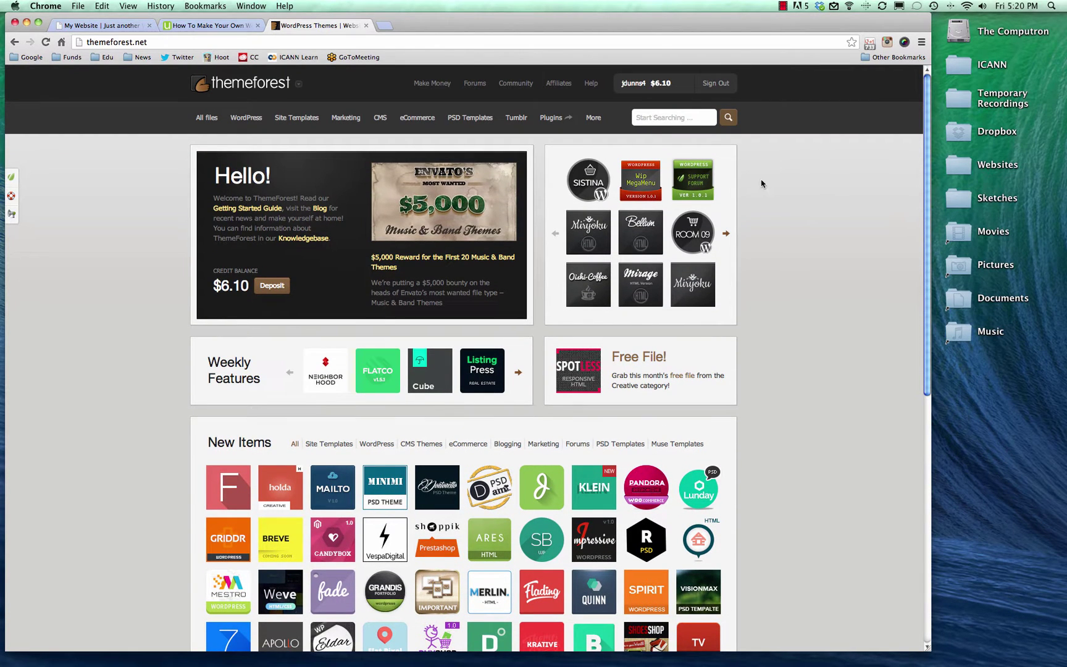
scroll(804, 197, "down", 5)
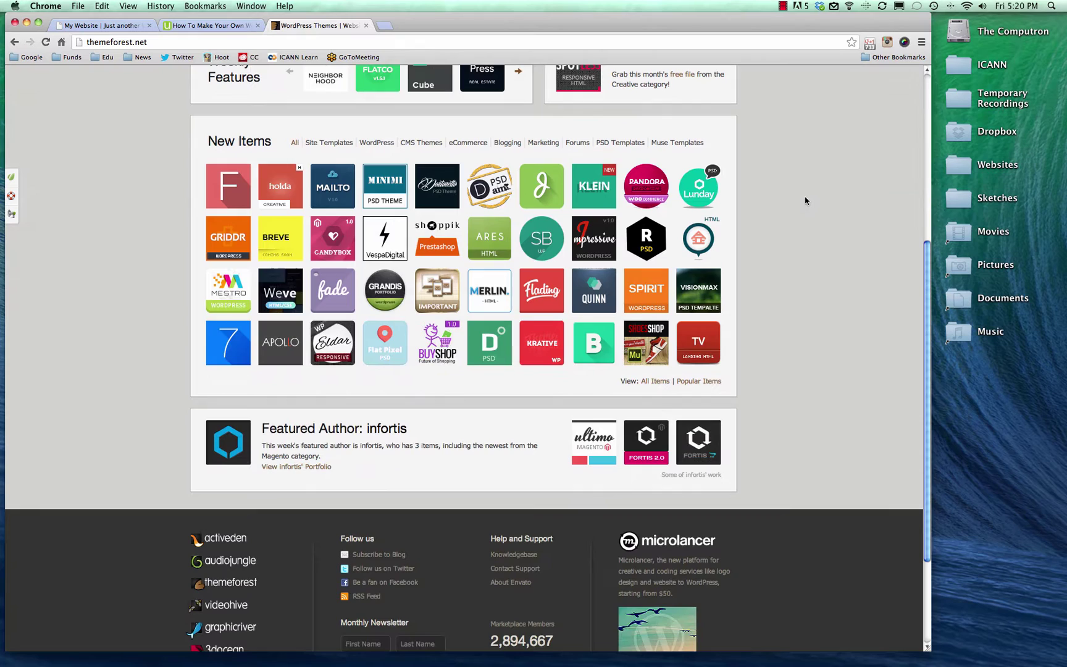
scroll(804, 199, "up", 5)
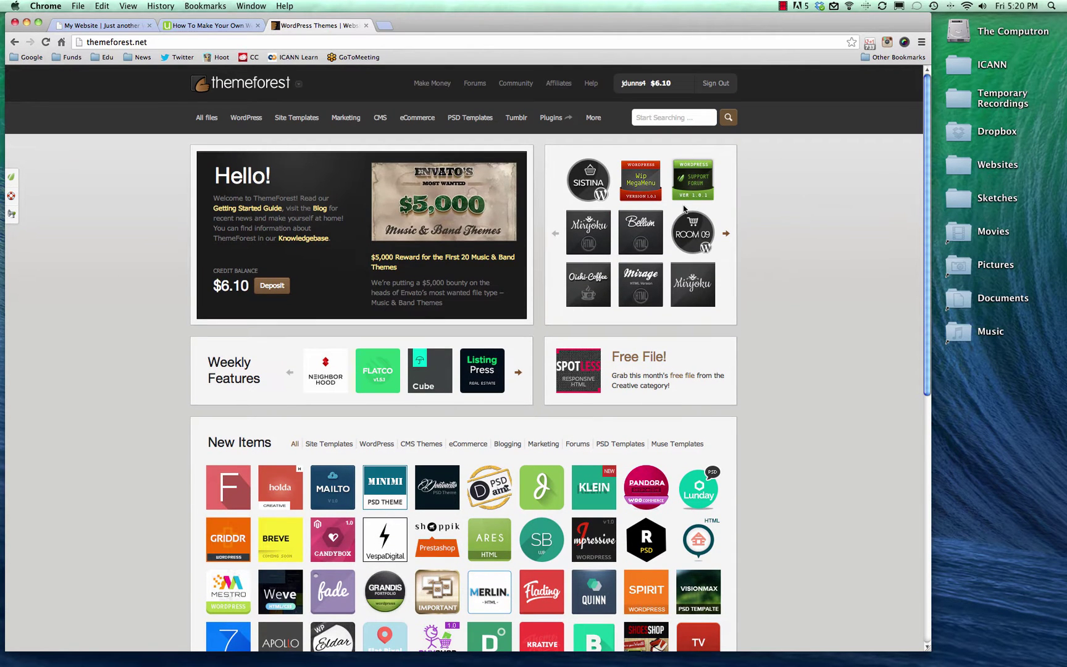
mouse_move(642, 85)
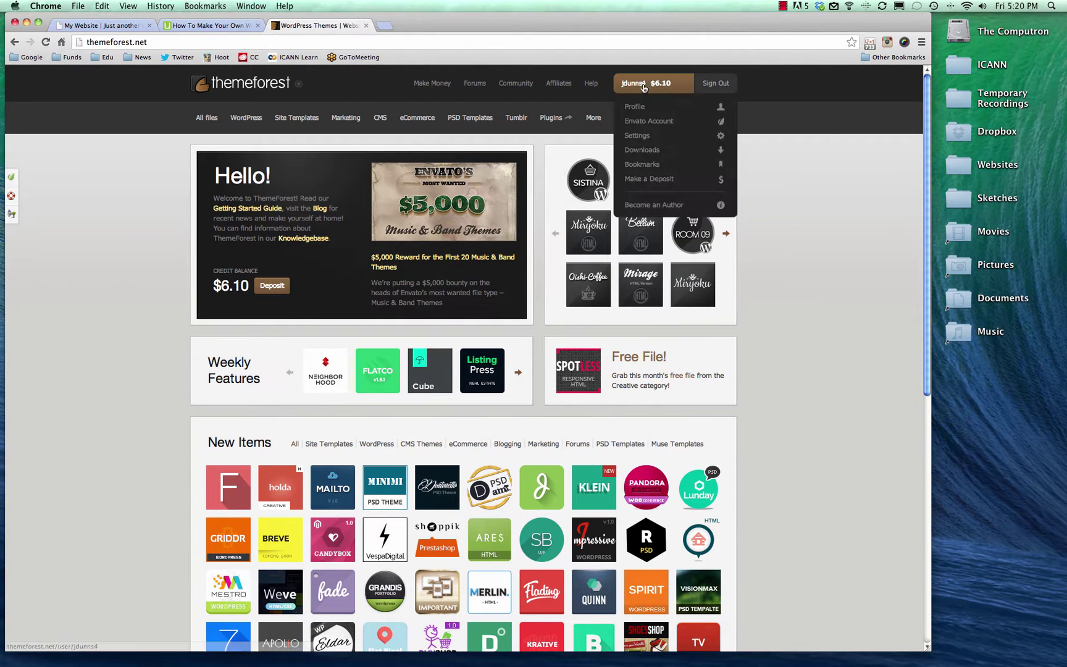
left_click(641, 152)
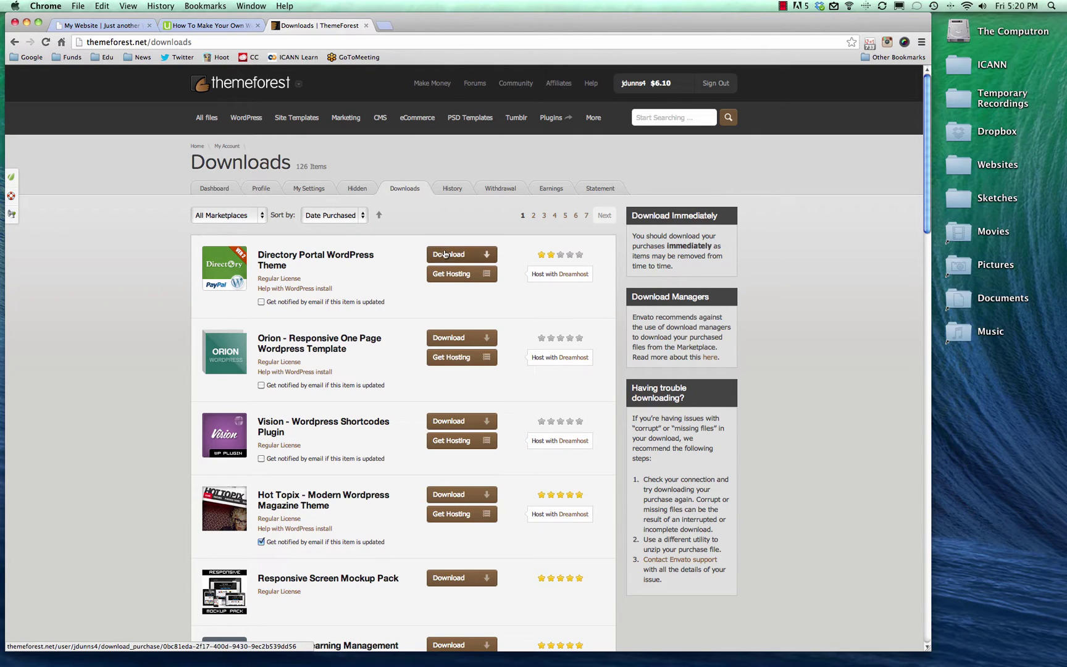
left_click(449, 256)
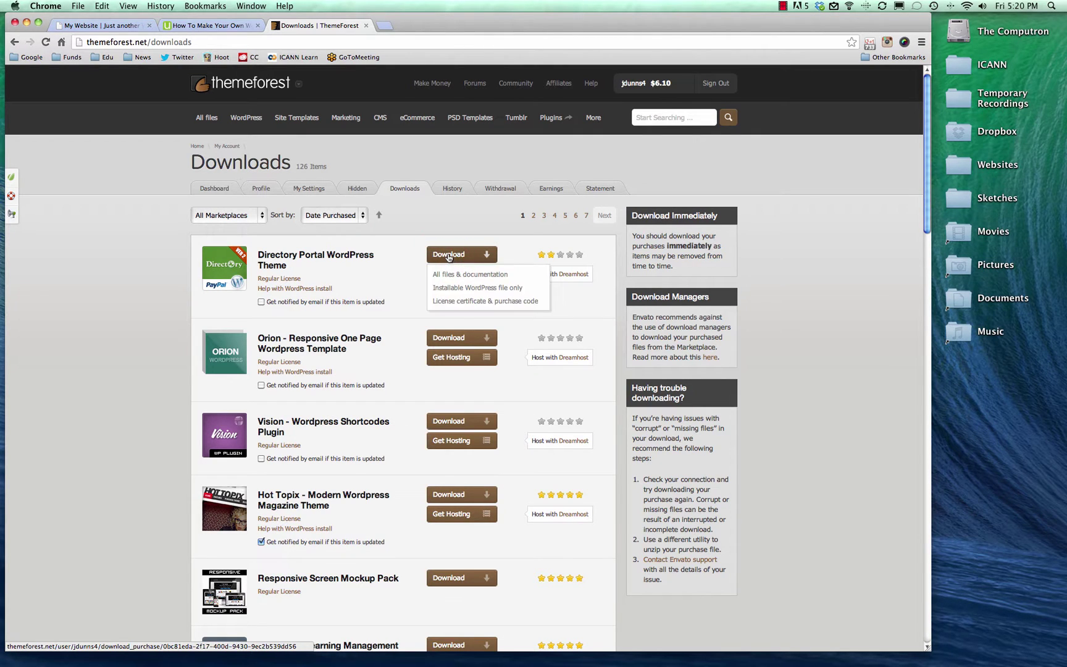
left_click(456, 292)
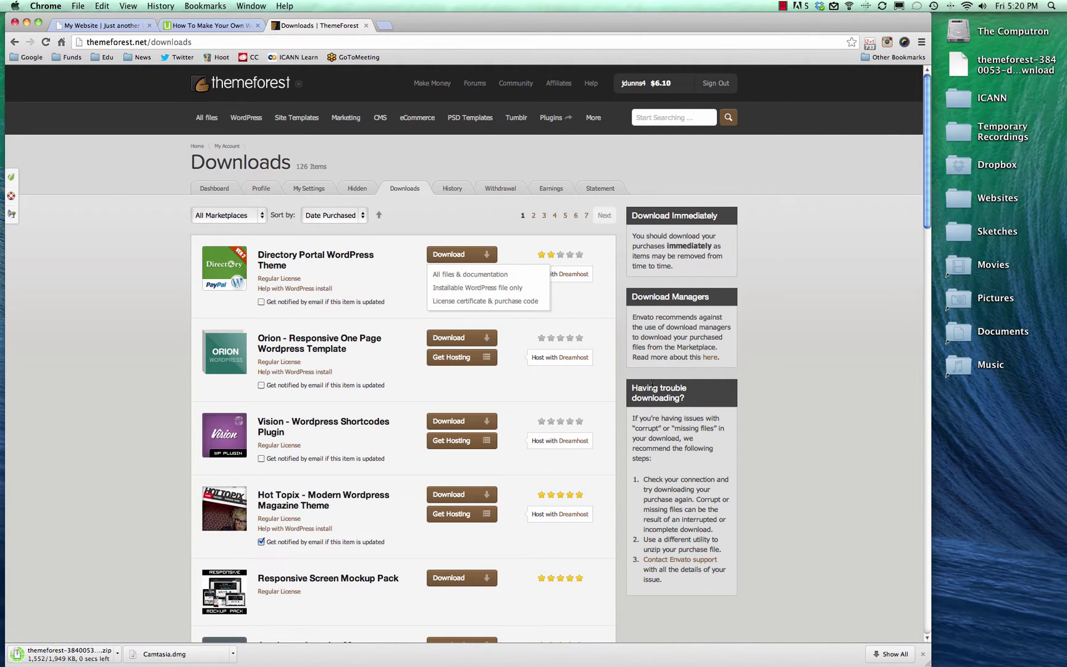
left_click(922, 654)
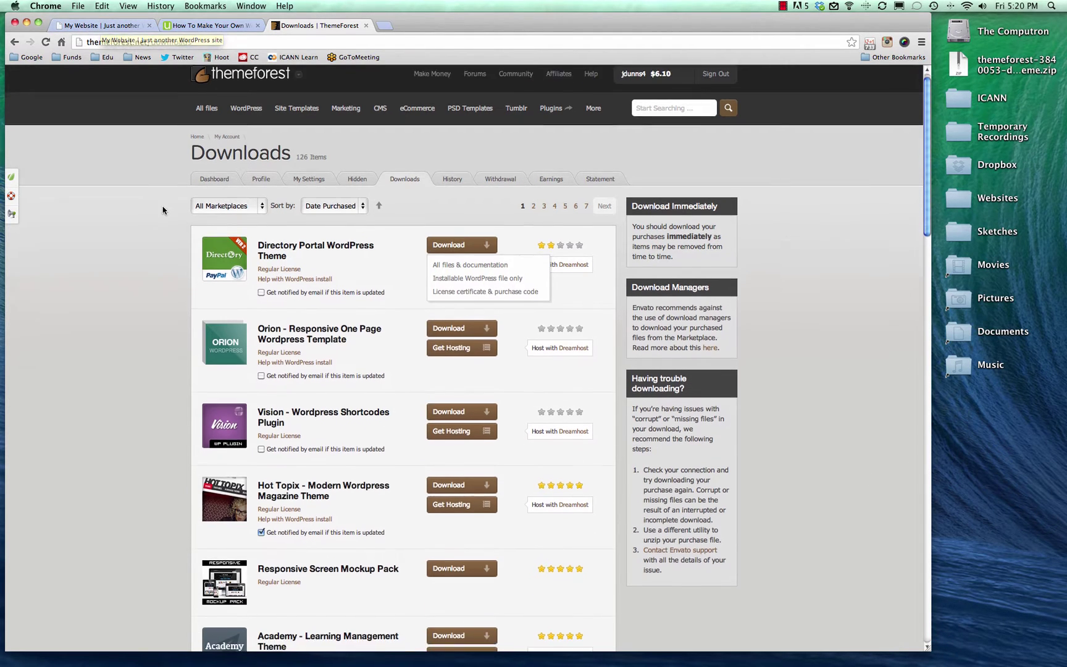
Download the installable WordPress file for the Bayside theme.
scroll(159, 203, "down", 10)
left_click(455, 384)
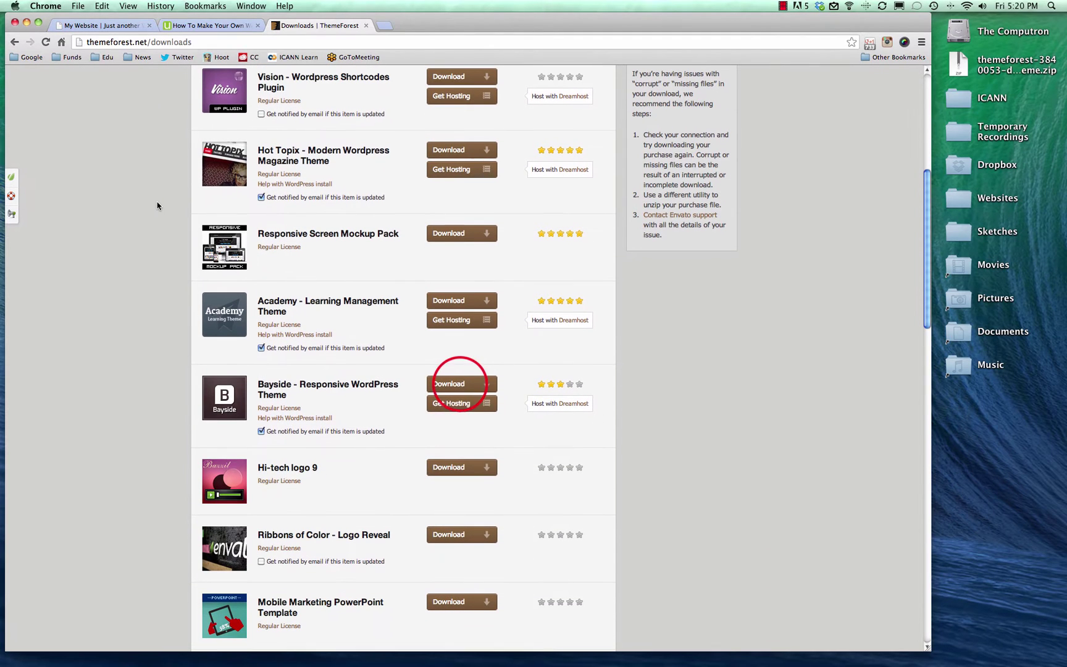
left_click(460, 418)
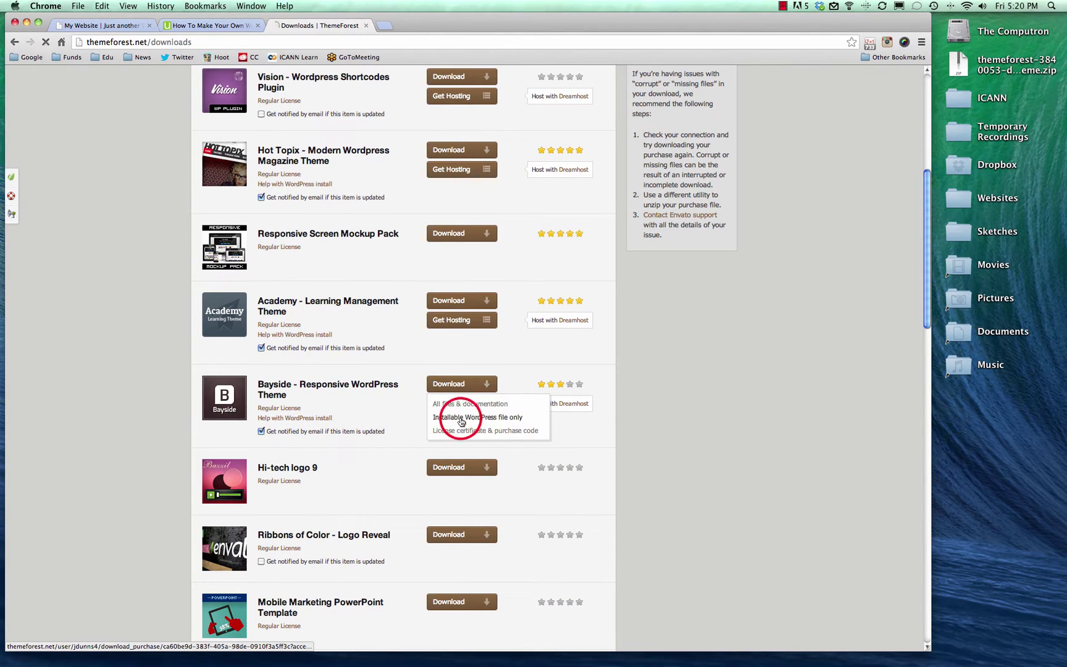
Switch to the My Website tab, show its front page and dismiss the download bar.
left_click(91, 25)
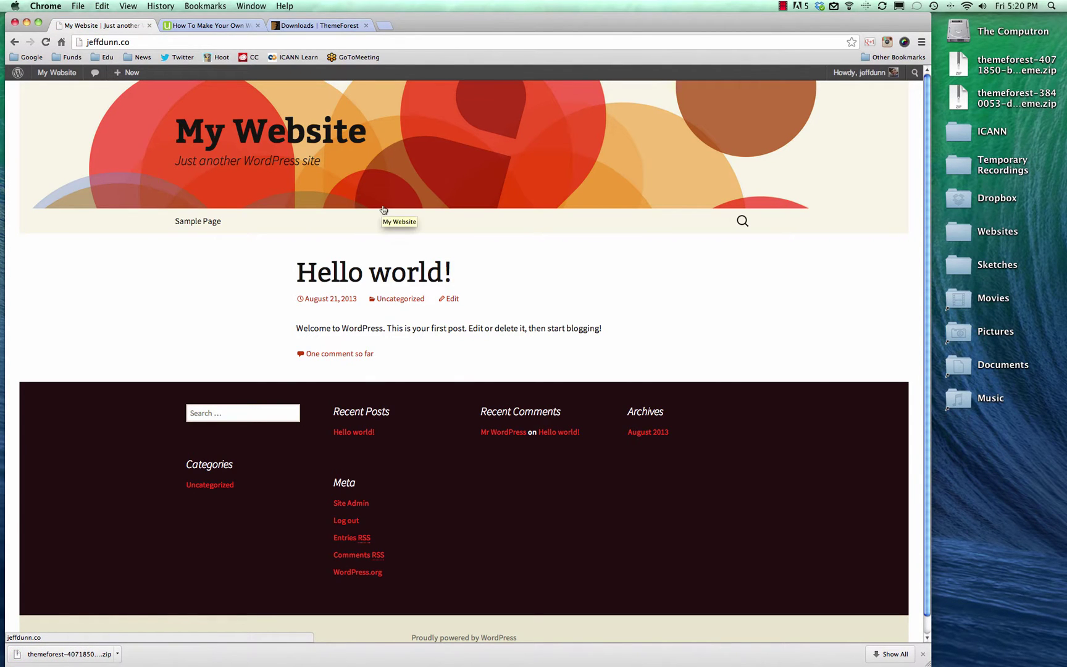
left_click(132, 42)
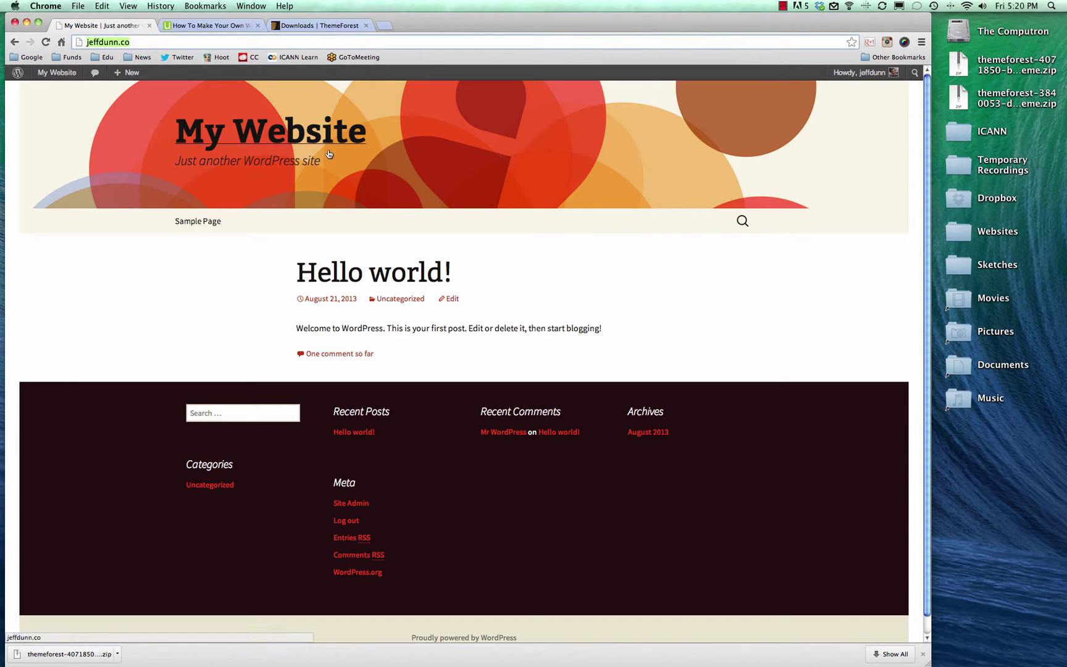
left_click(425, 226)
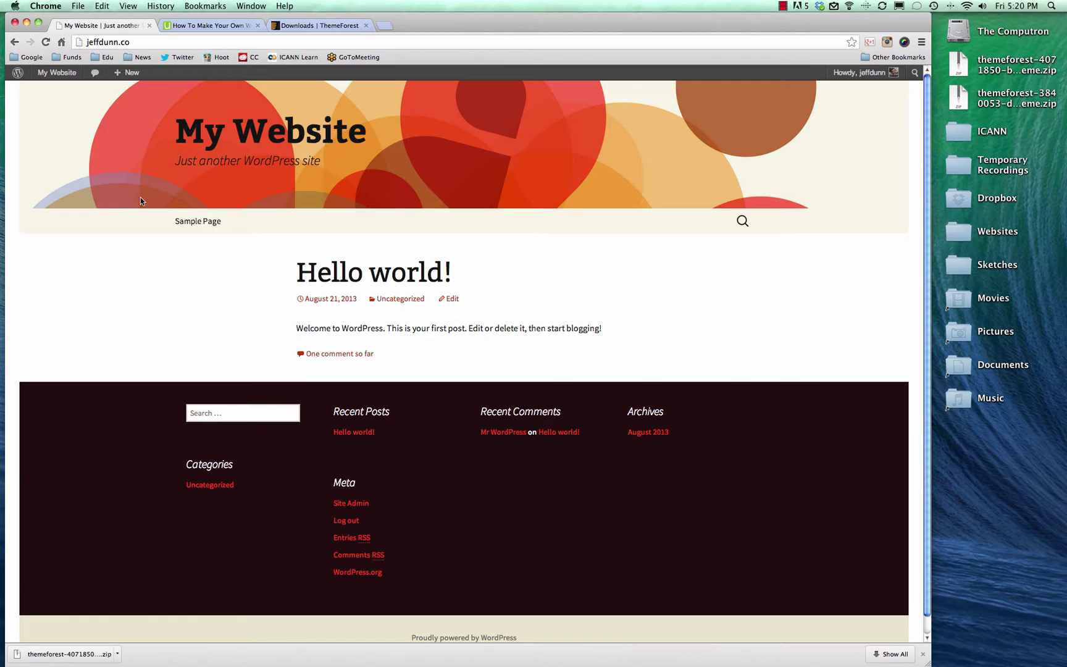
left_click(923, 654)
mouse_move(55, 77)
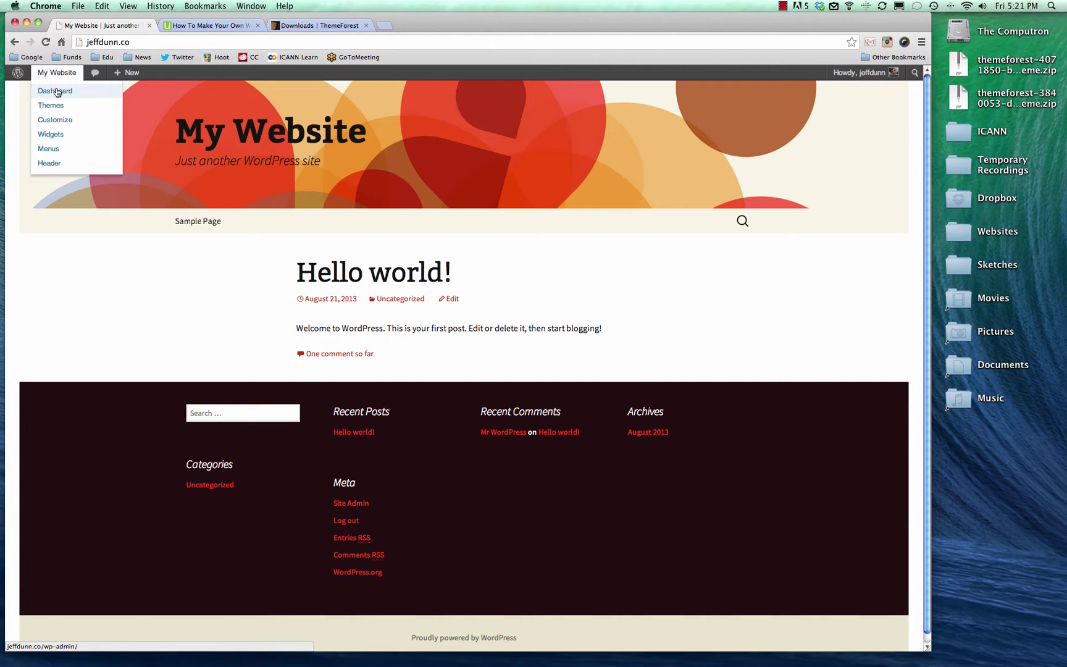
Go from the Dashboard to Appearance > Themes, then Install Themes.
left_click(56, 91)
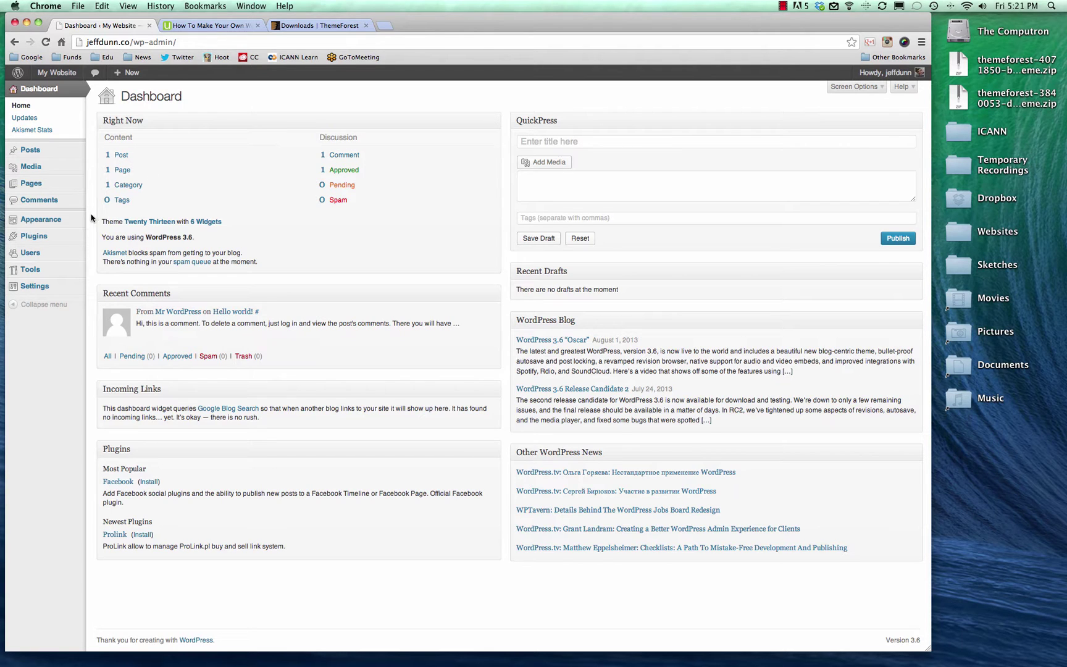
mouse_move(56, 224)
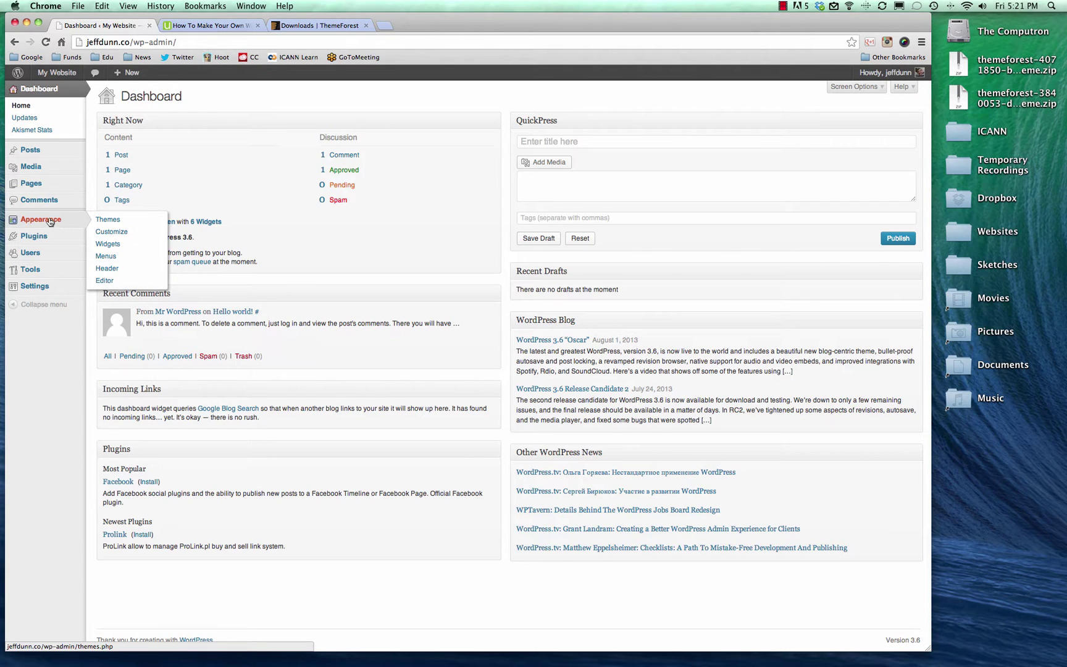
left_click(49, 223)
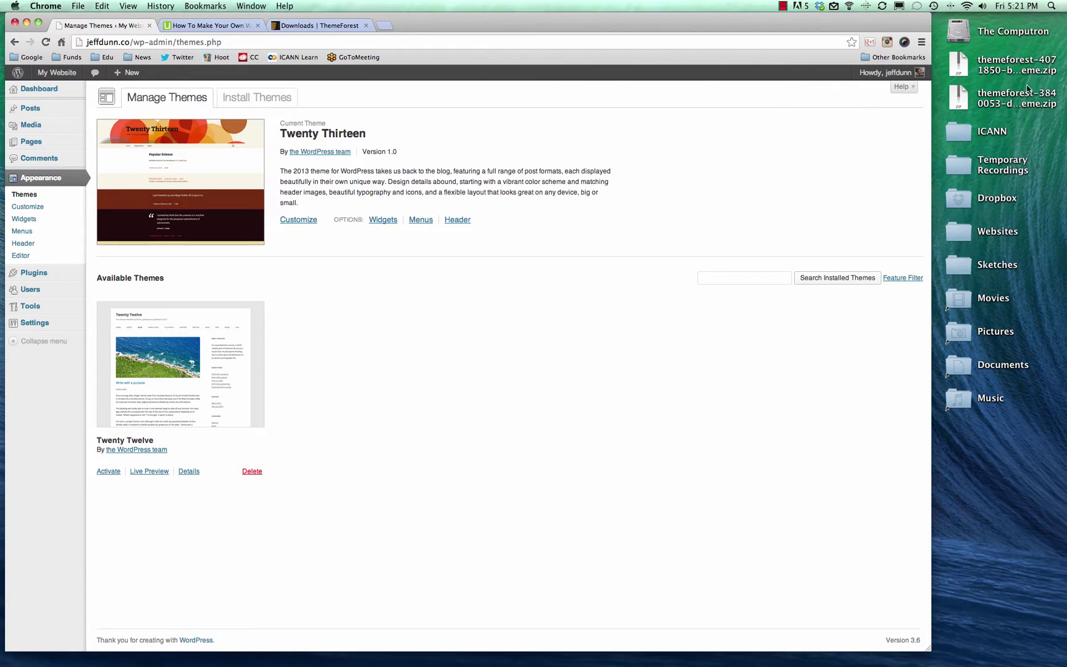
left_click(258, 100)
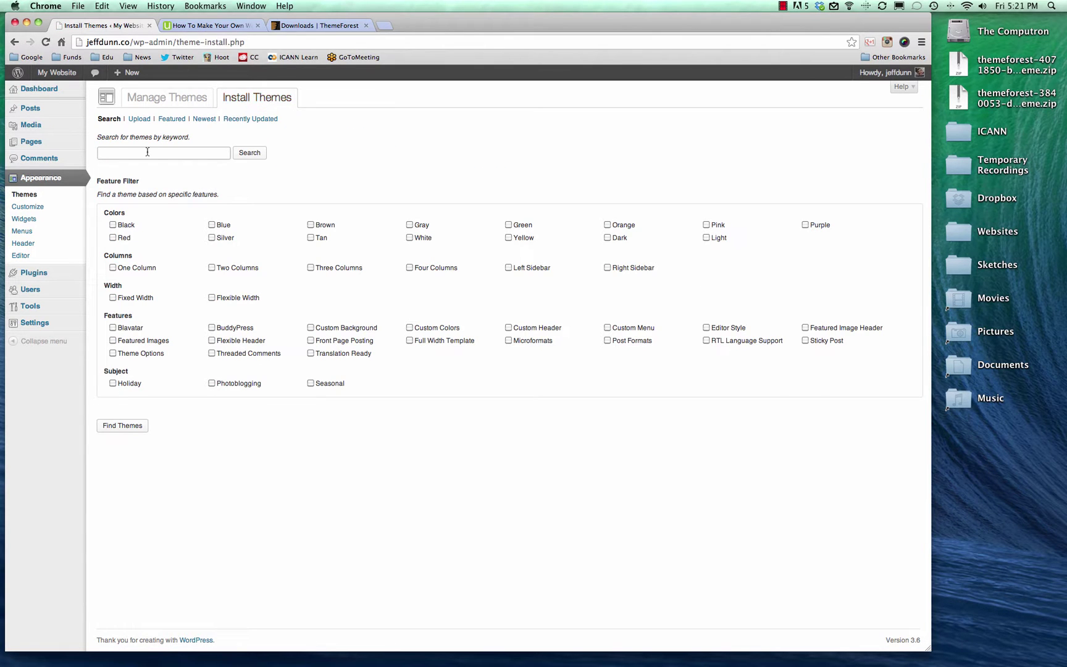
Upload the Bayside themeforest zip and install it.
left_click(138, 119)
left_click(123, 180)
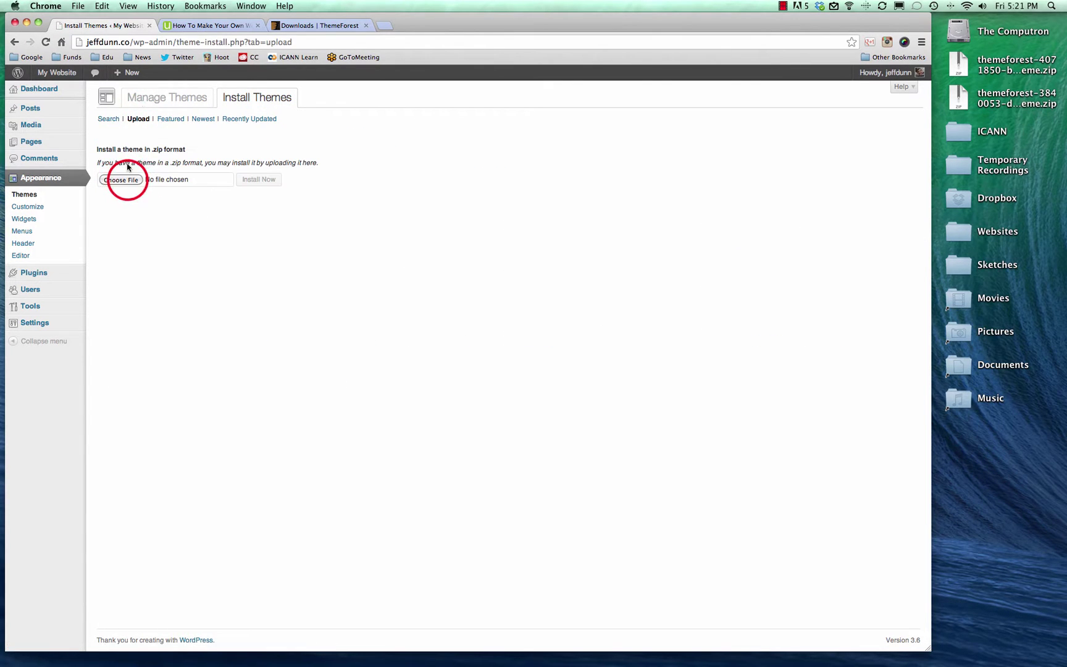
left_click(410, 102)
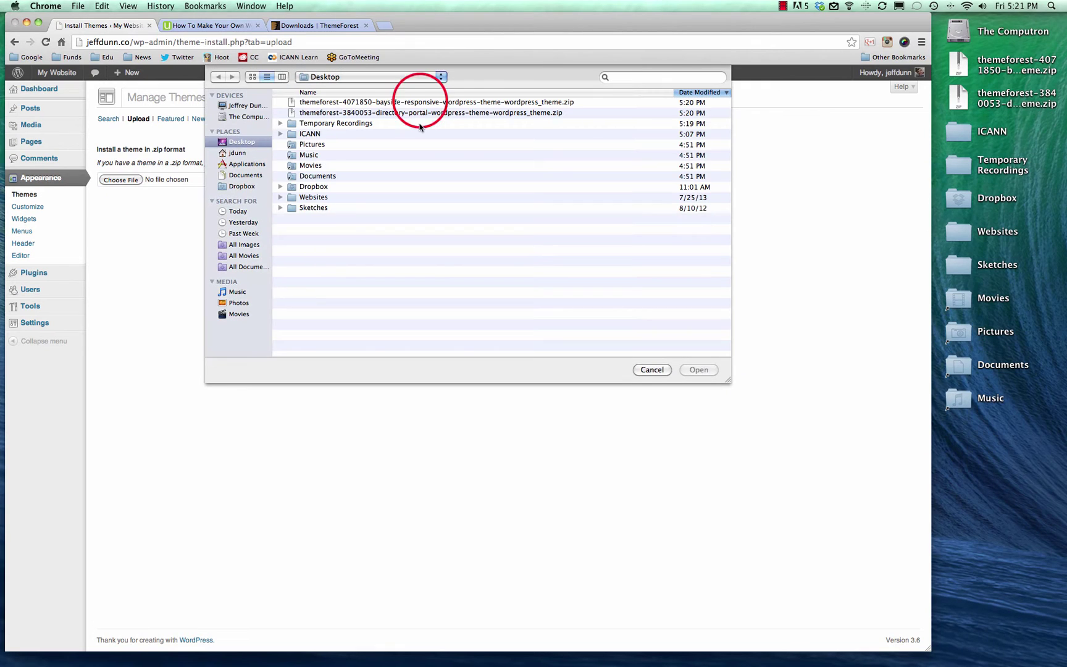
left_click(688, 368)
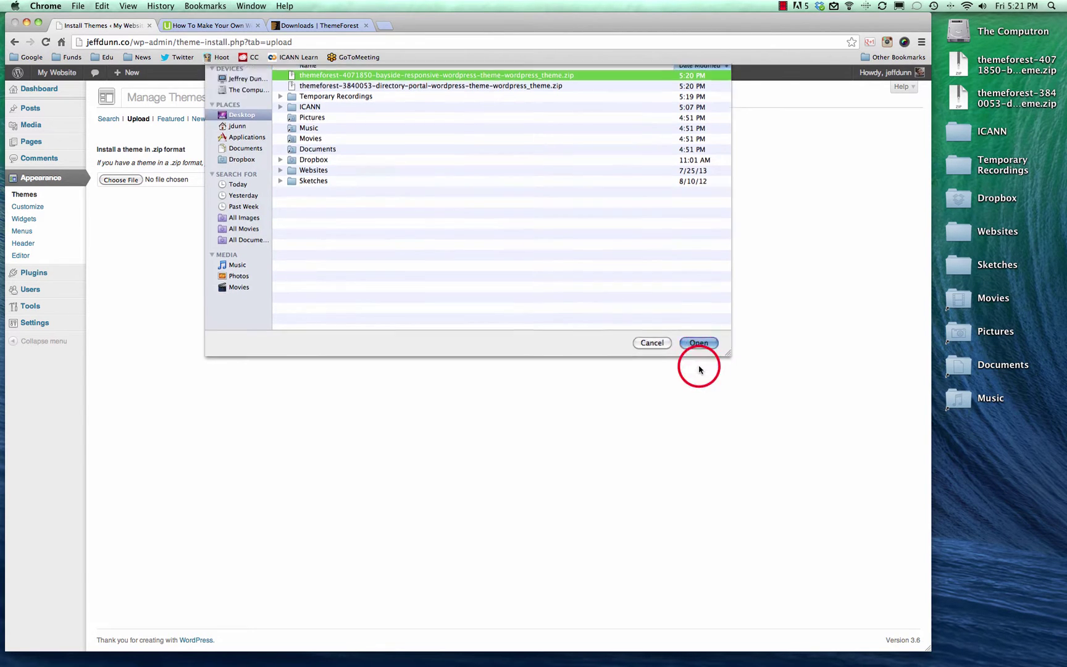
left_click(255, 179)
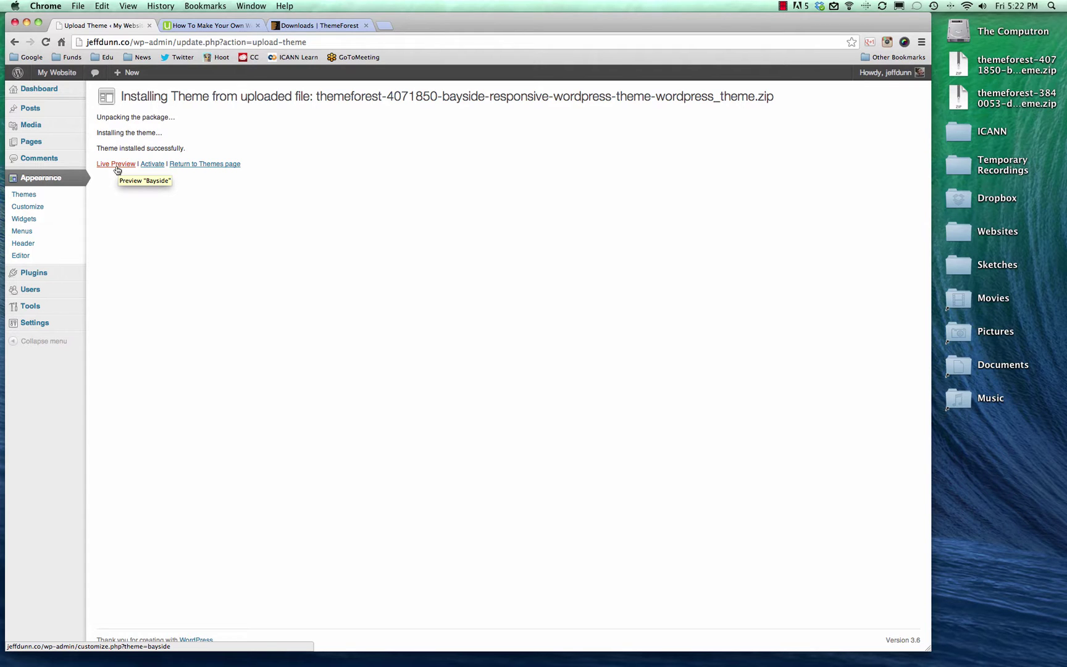
Activate Bayside, view the live site in a new tab, then return to the themes page.
left_click(159, 167)
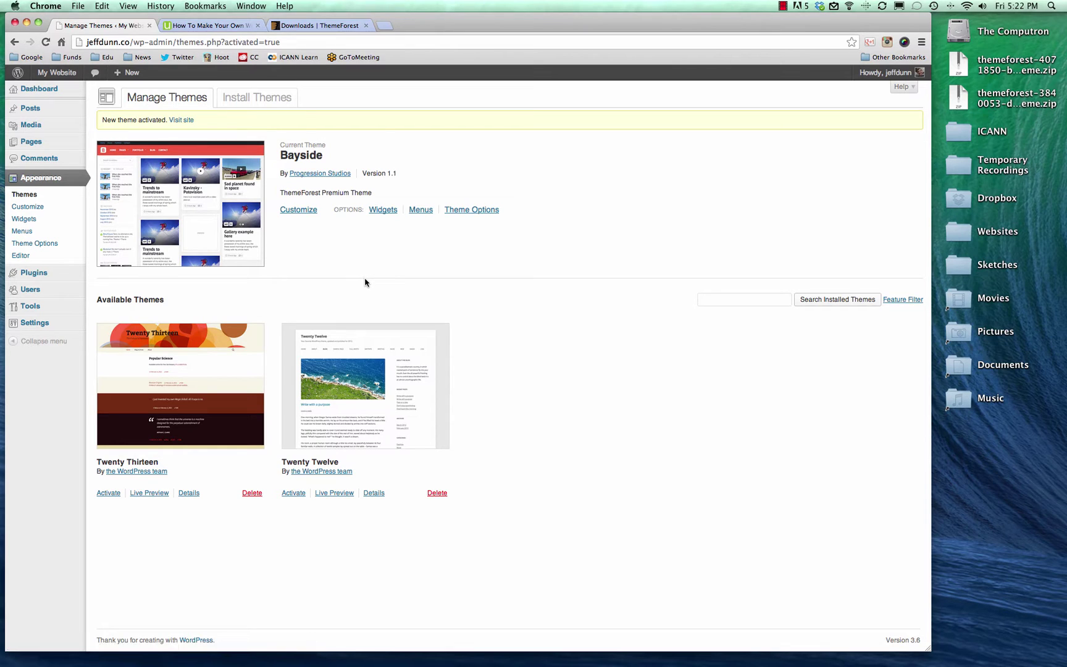
left_click_drag(329, 148, 277, 150)
right_click(53, 91)
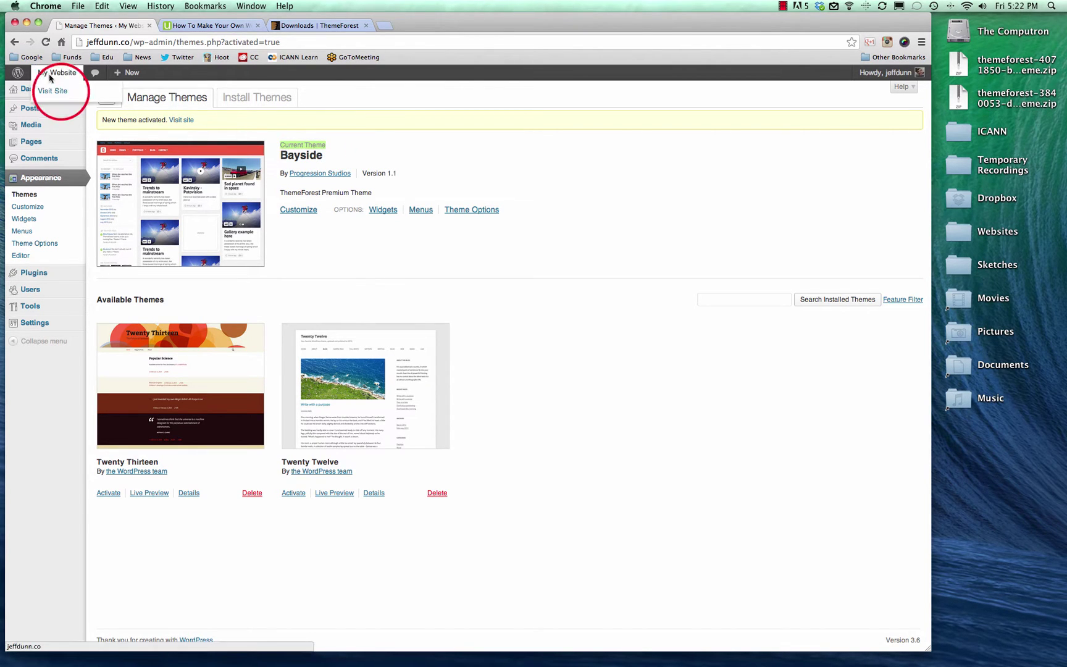
left_click(62, 100)
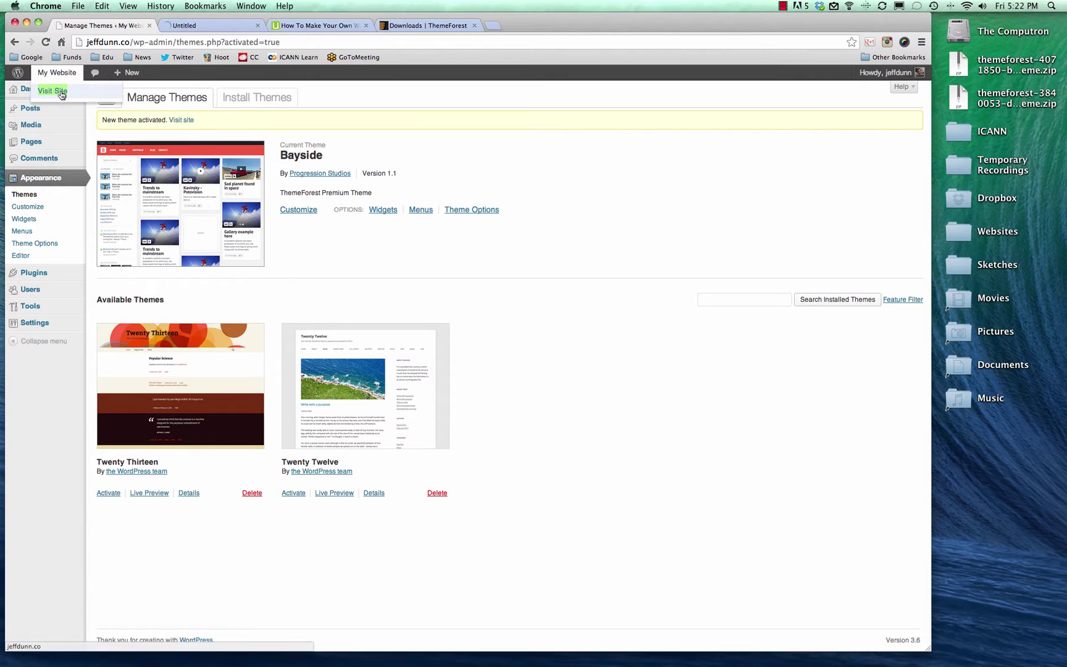
left_click(210, 27)
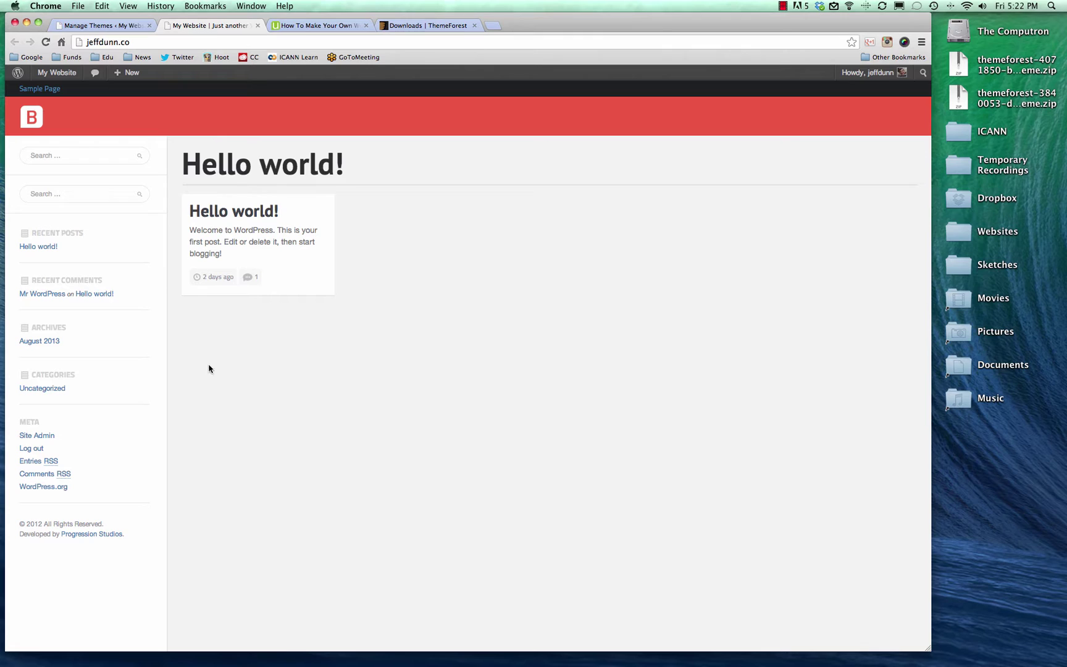
left_click(114, 27)
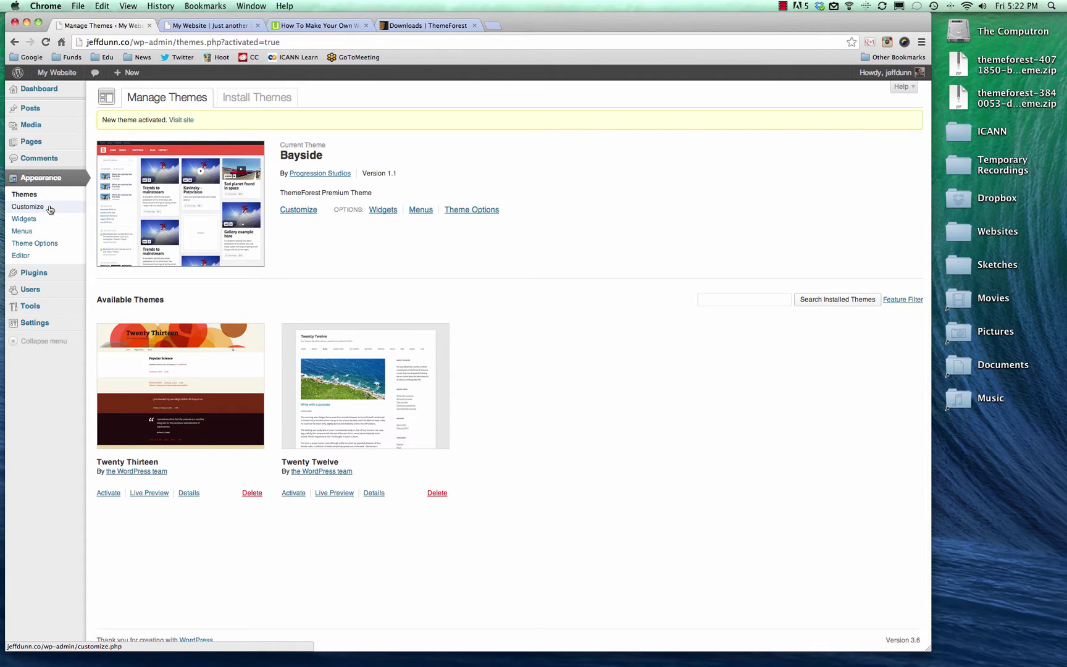
In Bayside Theme Options, tick Fixed Header, Comments on Pages and Category Headings, and save.
left_click(48, 246)
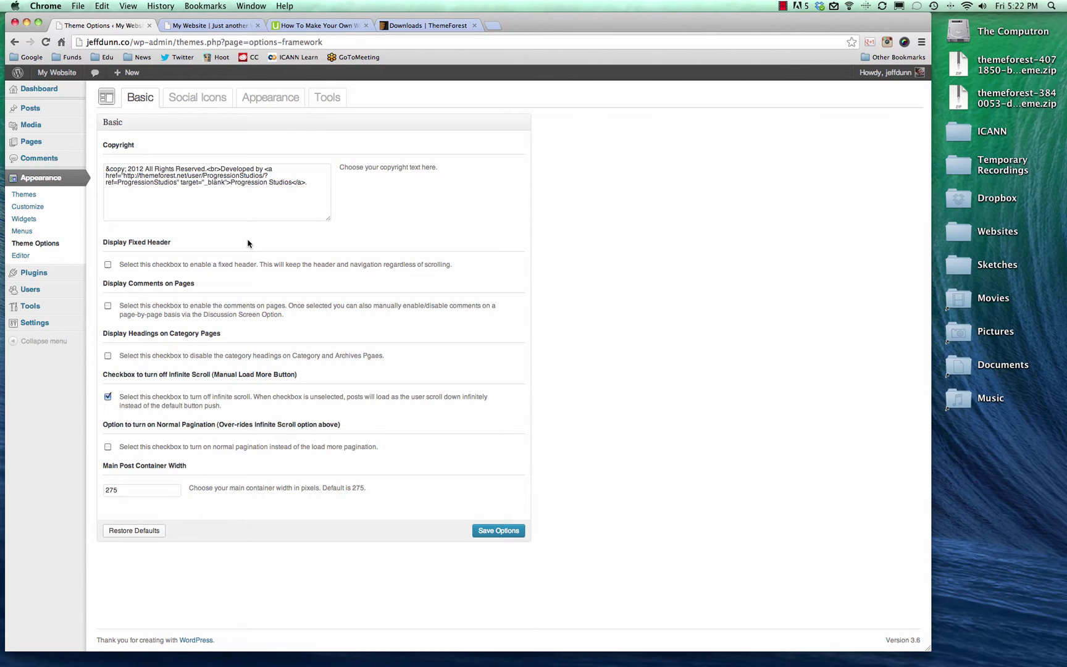
left_click(108, 266)
left_click(108, 306)
left_click(108, 356)
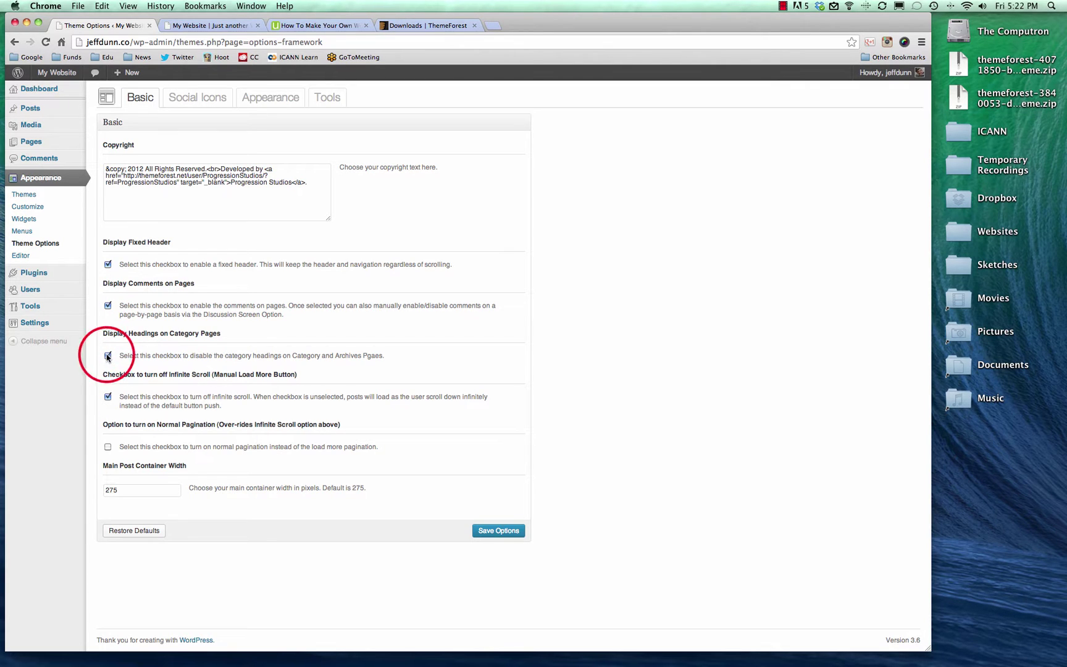
left_click(498, 530)
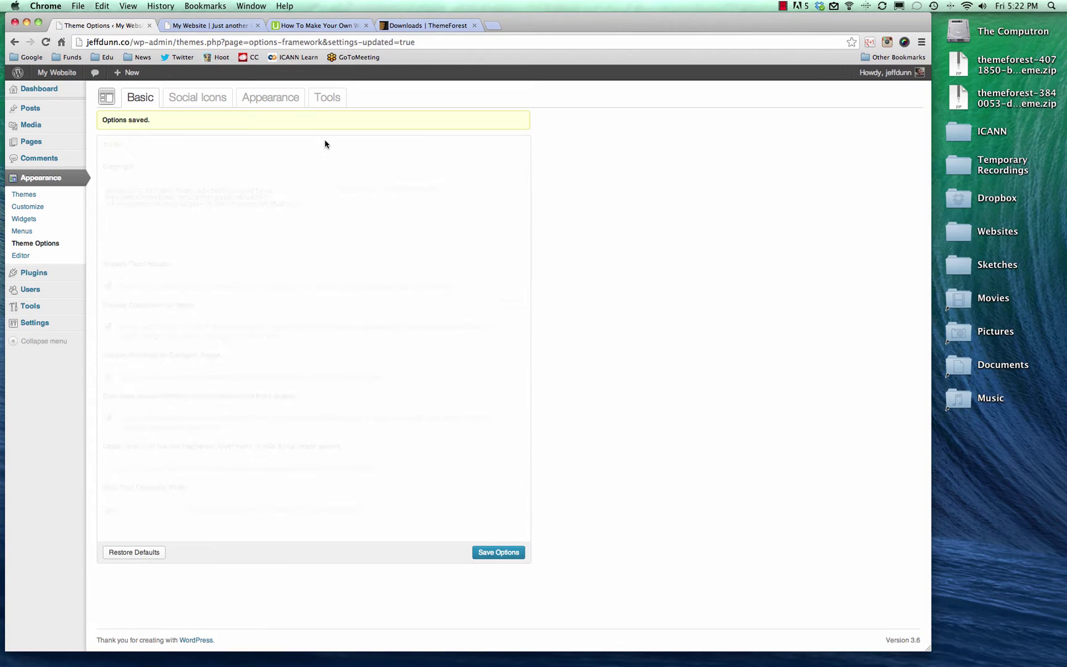
left_click(213, 26)
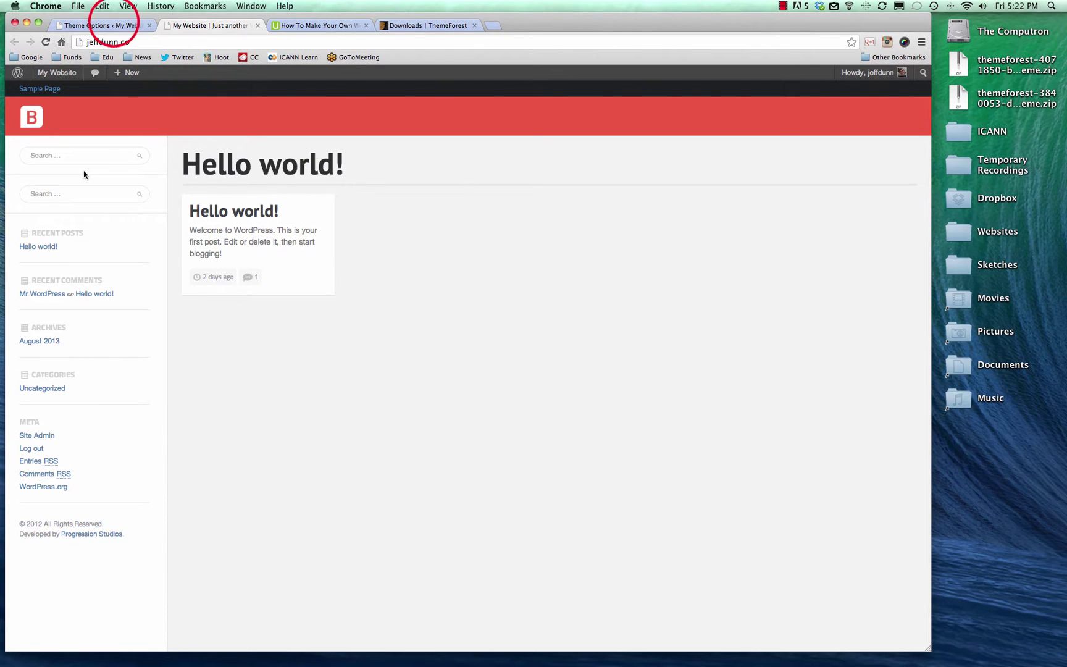
Open Appearance > Widgets, then compare with the live site's sidebar widgets.
key("super+1")
left_click(24, 219)
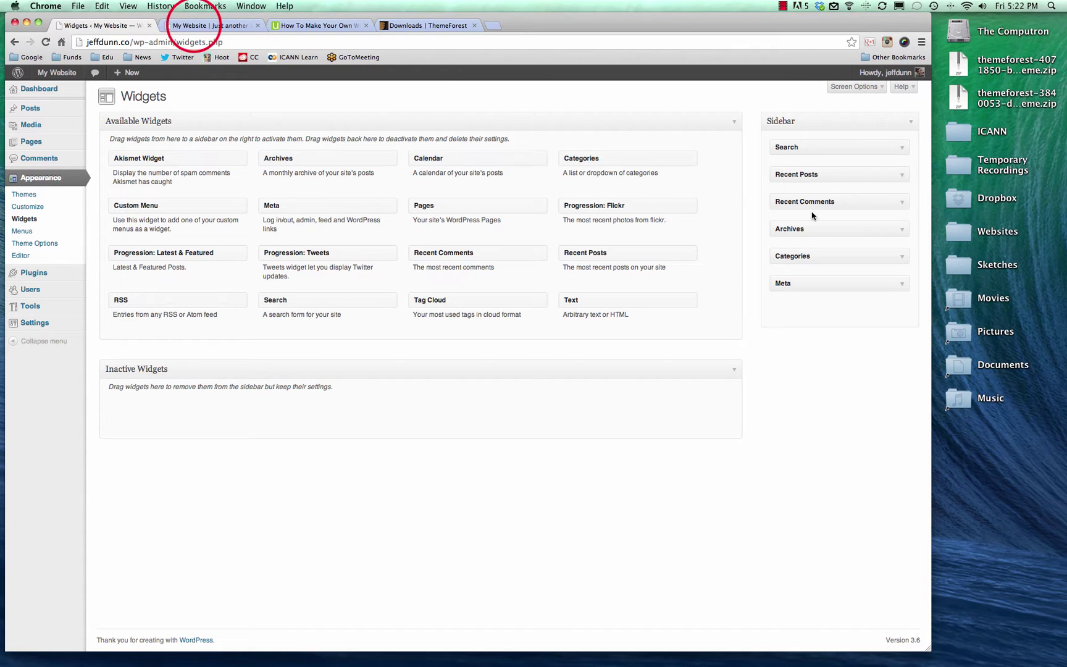
left_click(192, 26)
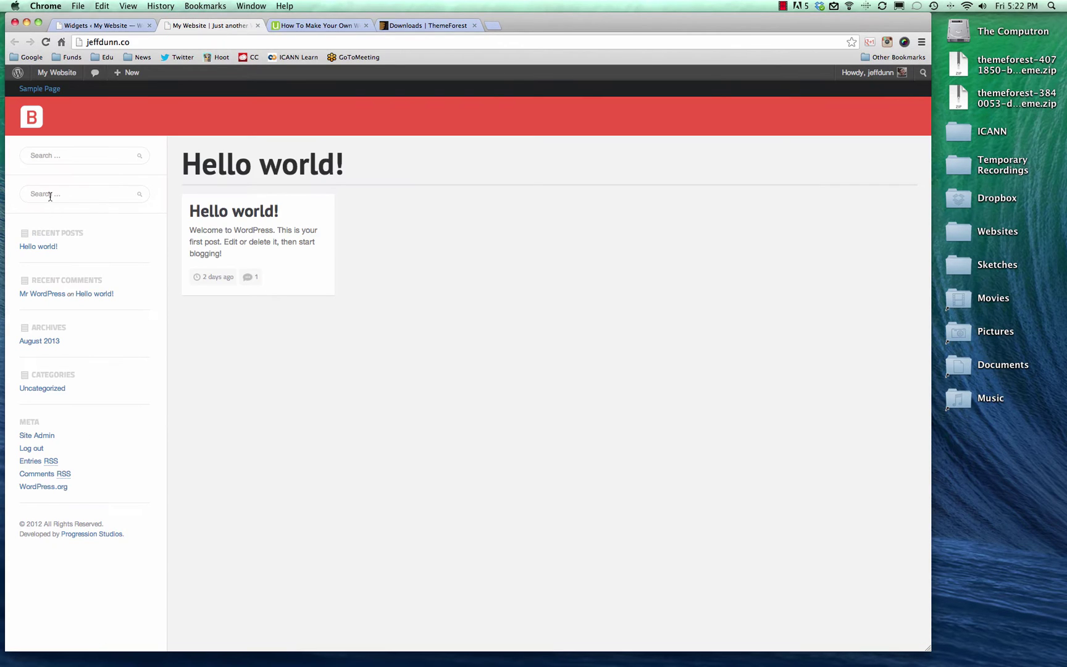
Delete the Recent Comments, Recent Posts and Search widgets from the Sidebar.
left_click(93, 25)
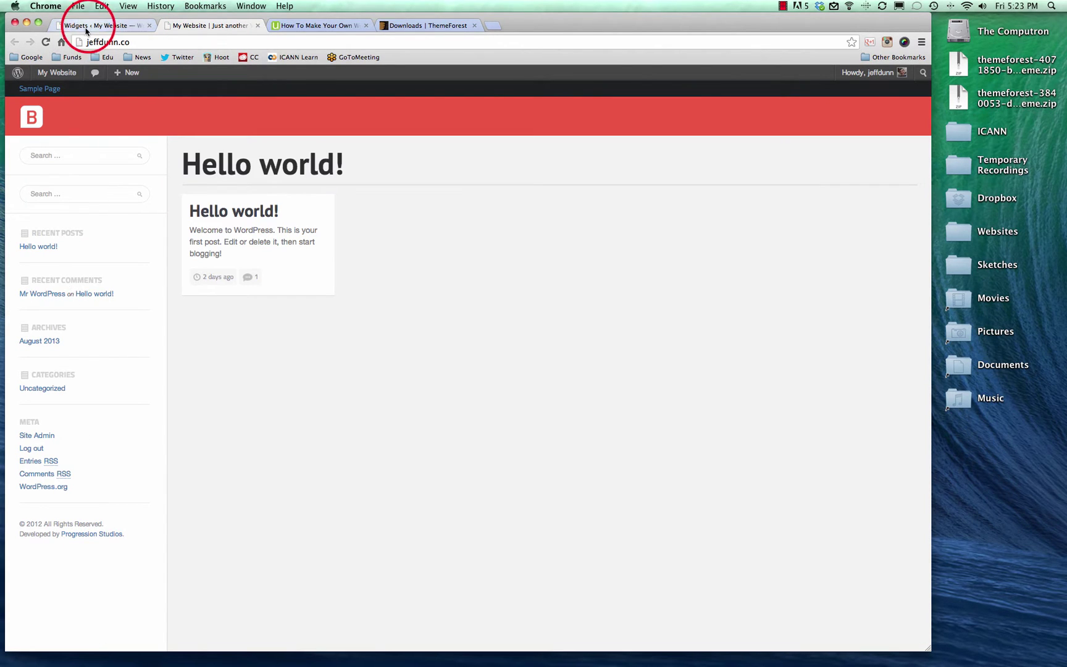
left_click(899, 202)
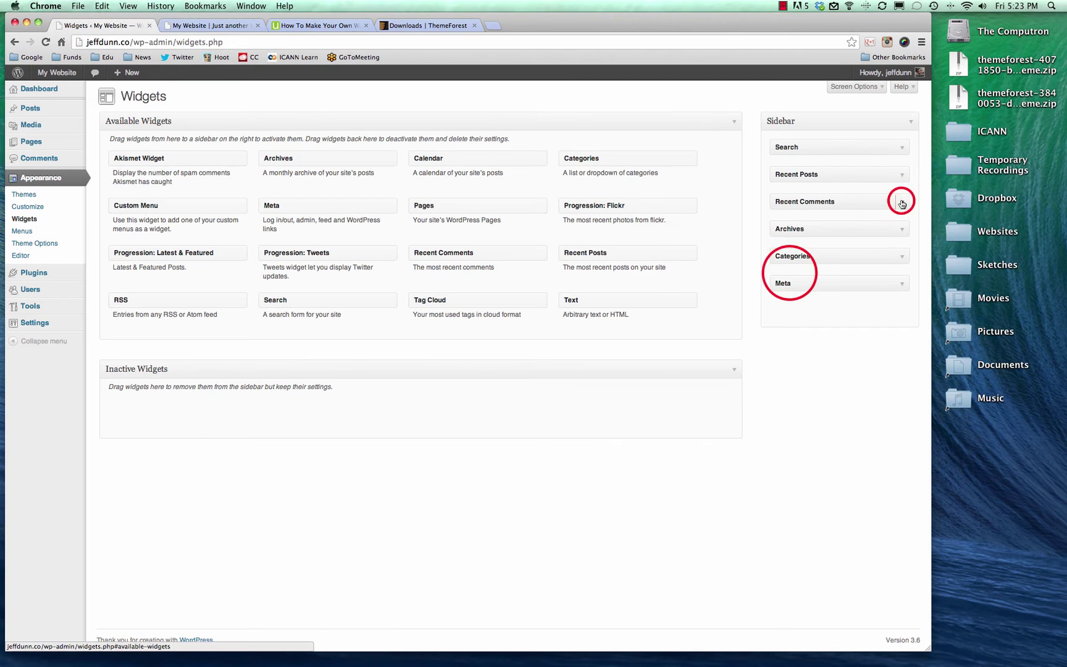
left_click(783, 266)
left_click(902, 175)
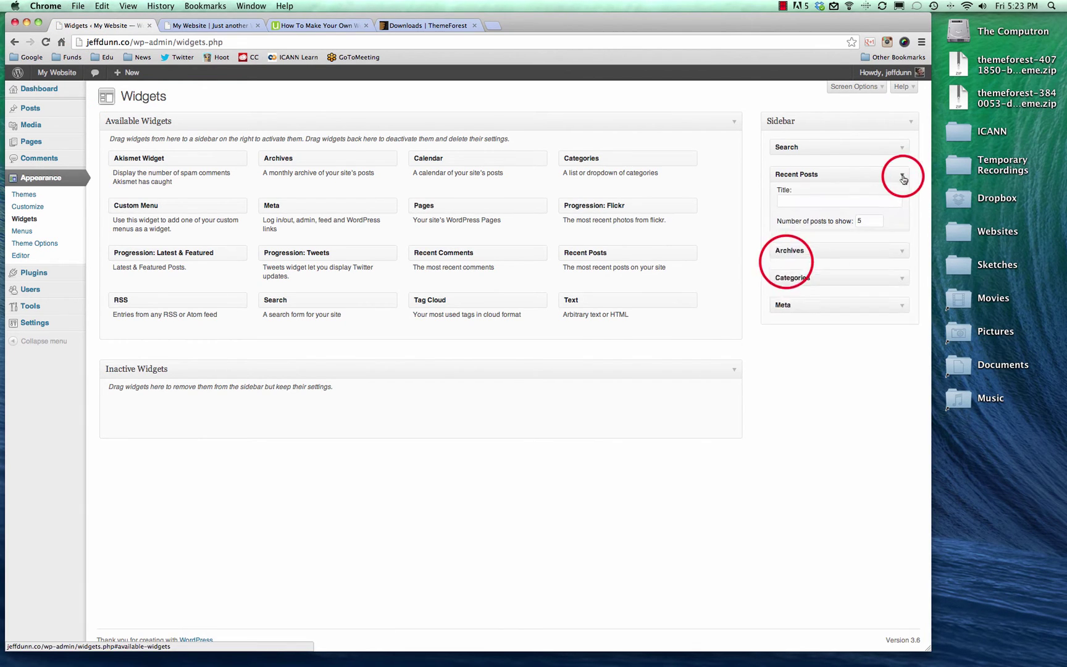
left_click(783, 266)
left_click(902, 147)
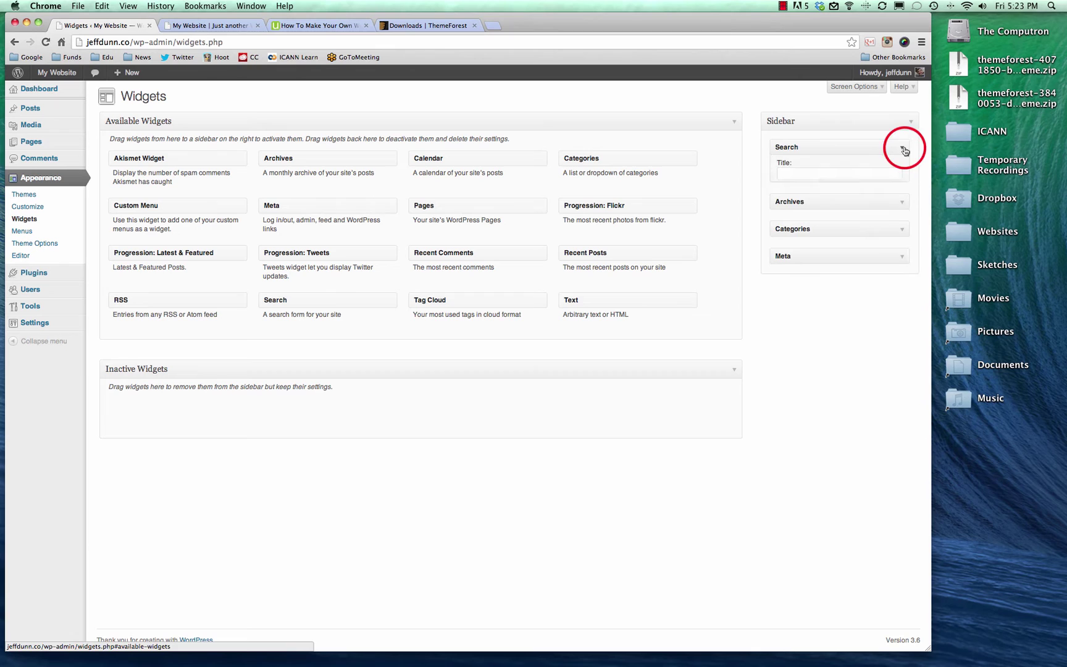
left_click(785, 198)
Delete the Archives, Categories and Meta widgets, leaving the Sidebar empty.
left_click(902, 147)
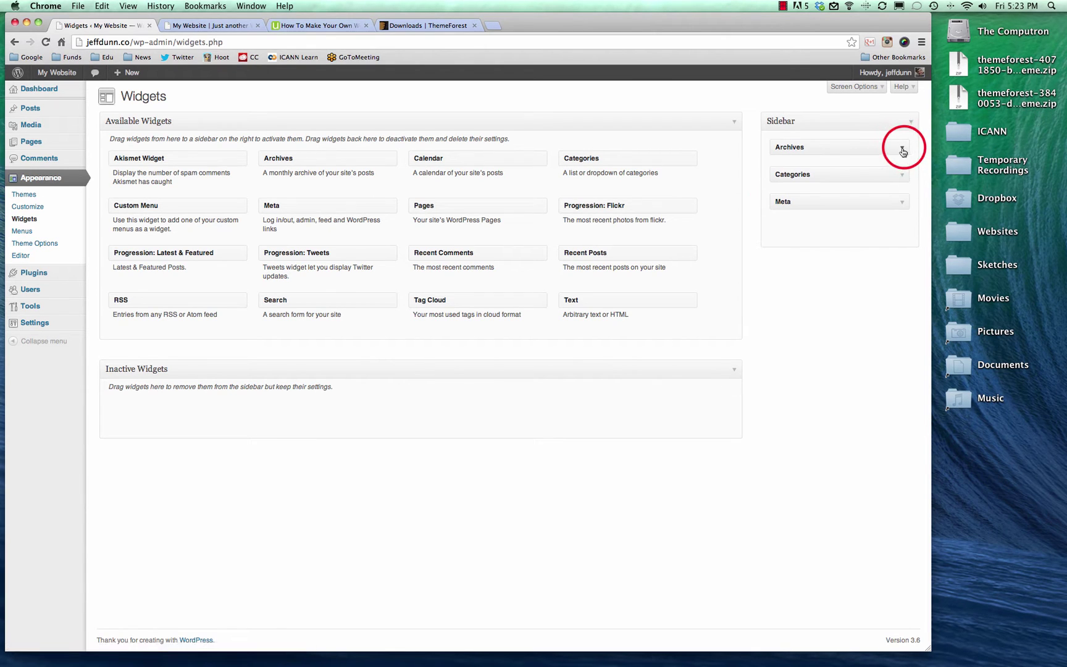
left_click(784, 224)
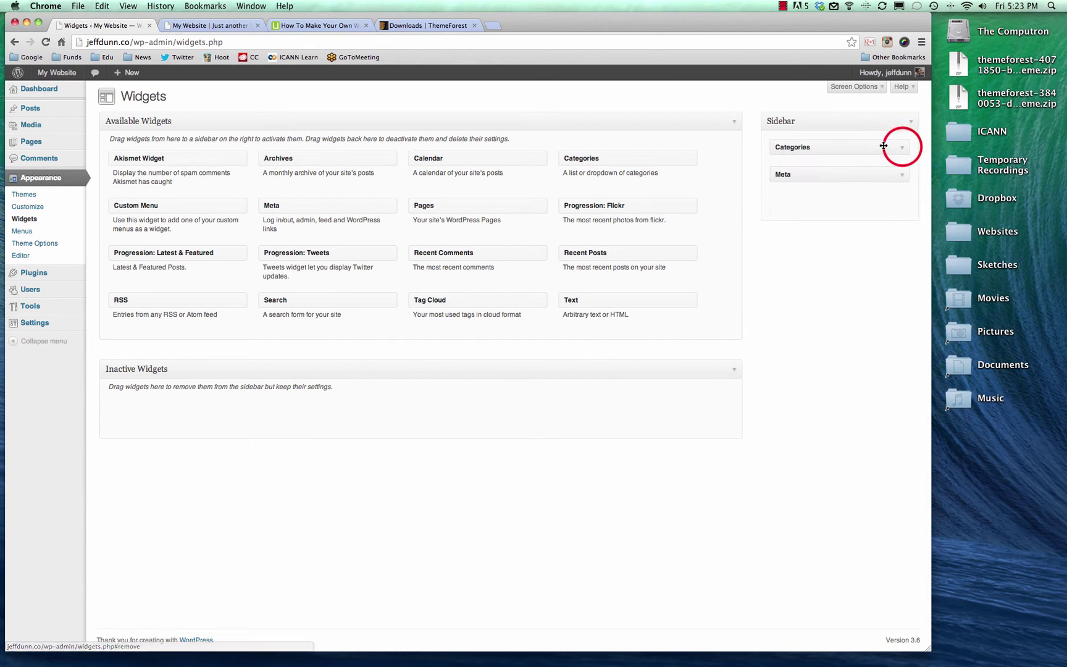
left_click(902, 147)
left_click(788, 232)
left_click(902, 147)
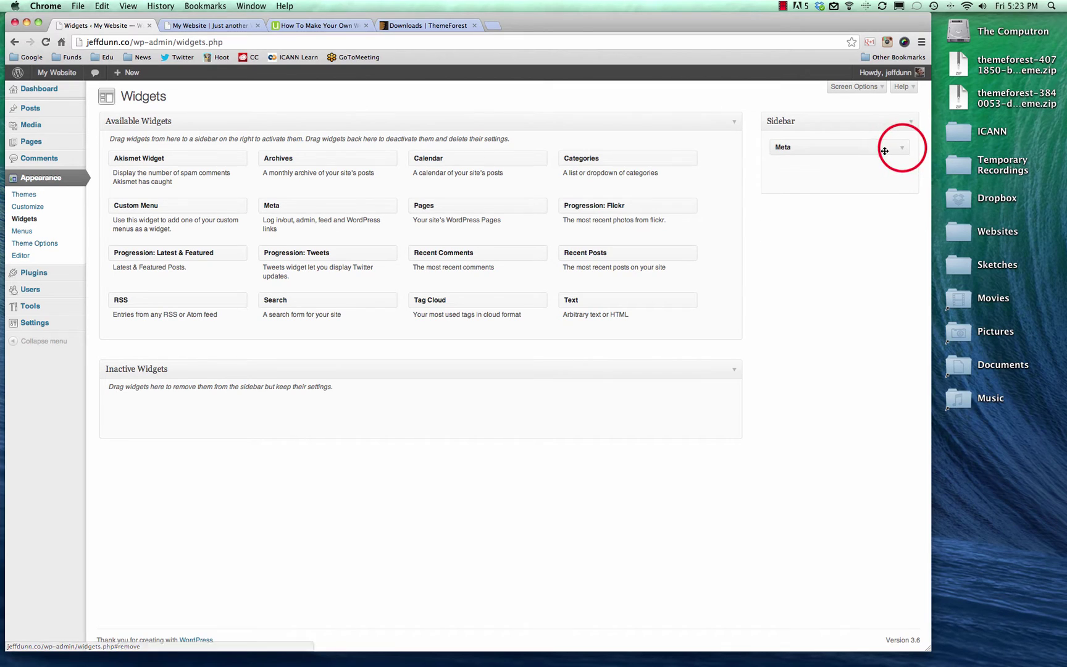
left_click(784, 198)
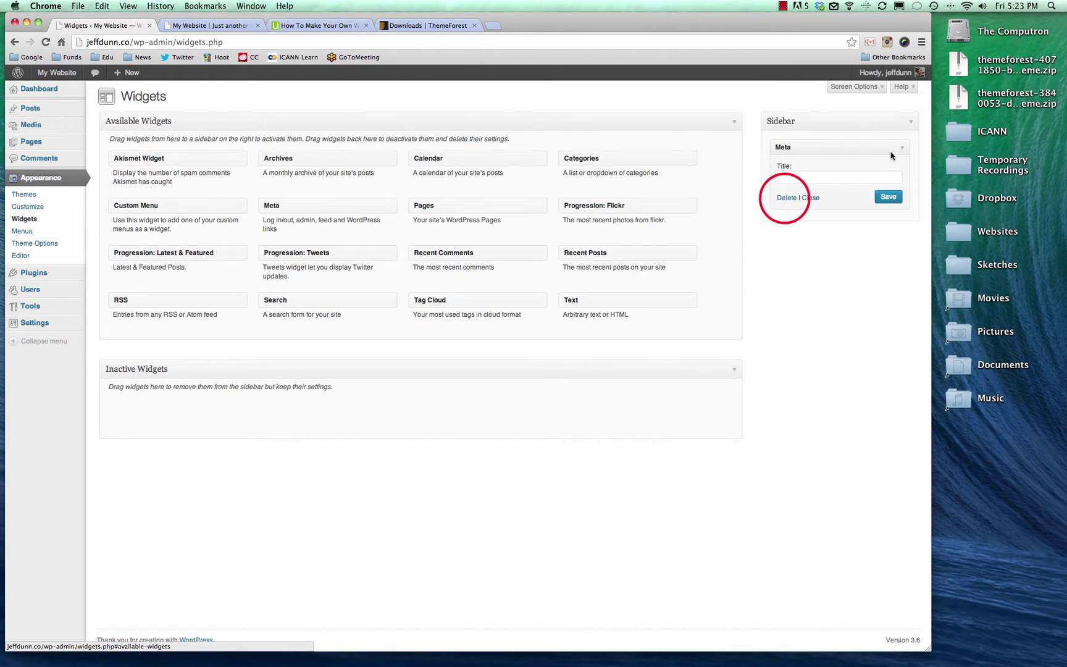
left_click(785, 199)
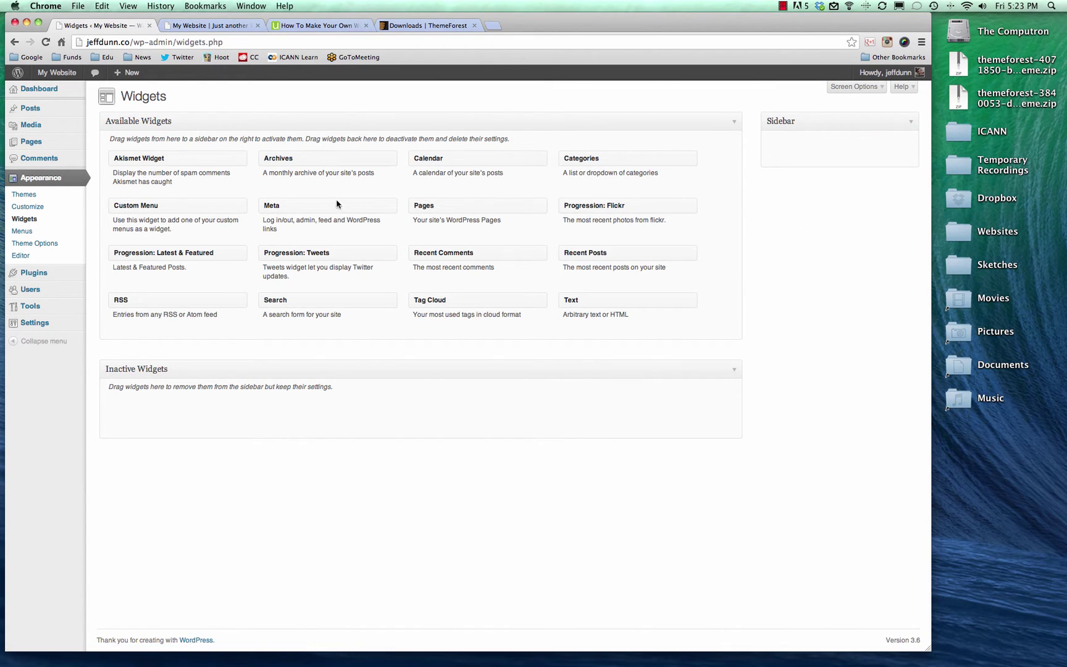
Add and save the Progression: Latest & Featured widget in the Sidebar, then reload the site.
left_click_drag(130, 254, 791, 142)
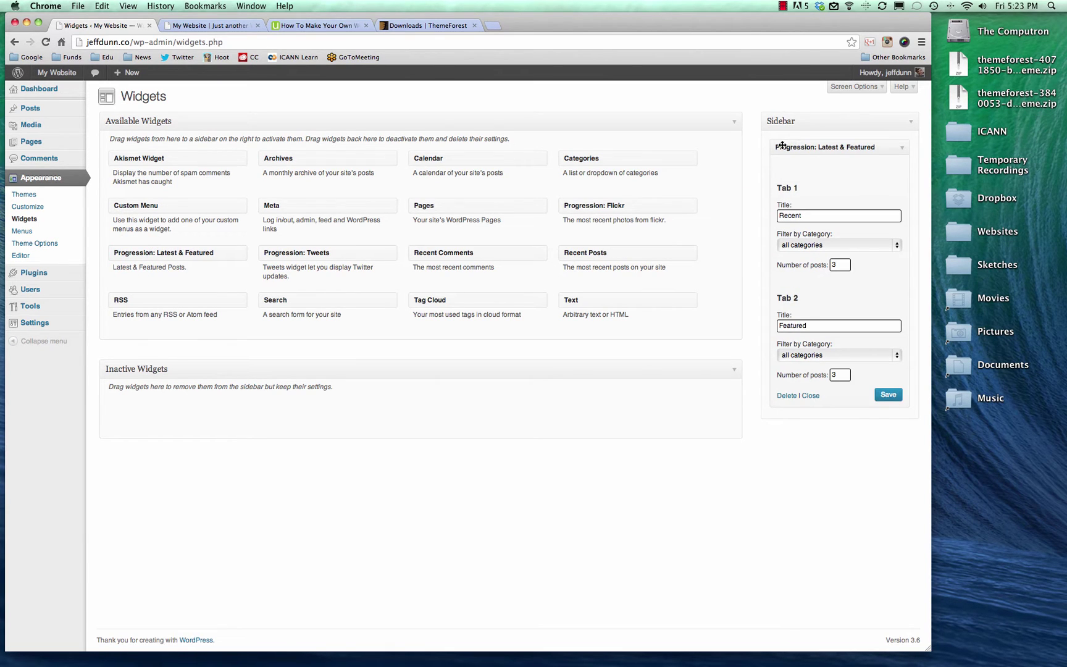
left_click(887, 394)
left_click(810, 395)
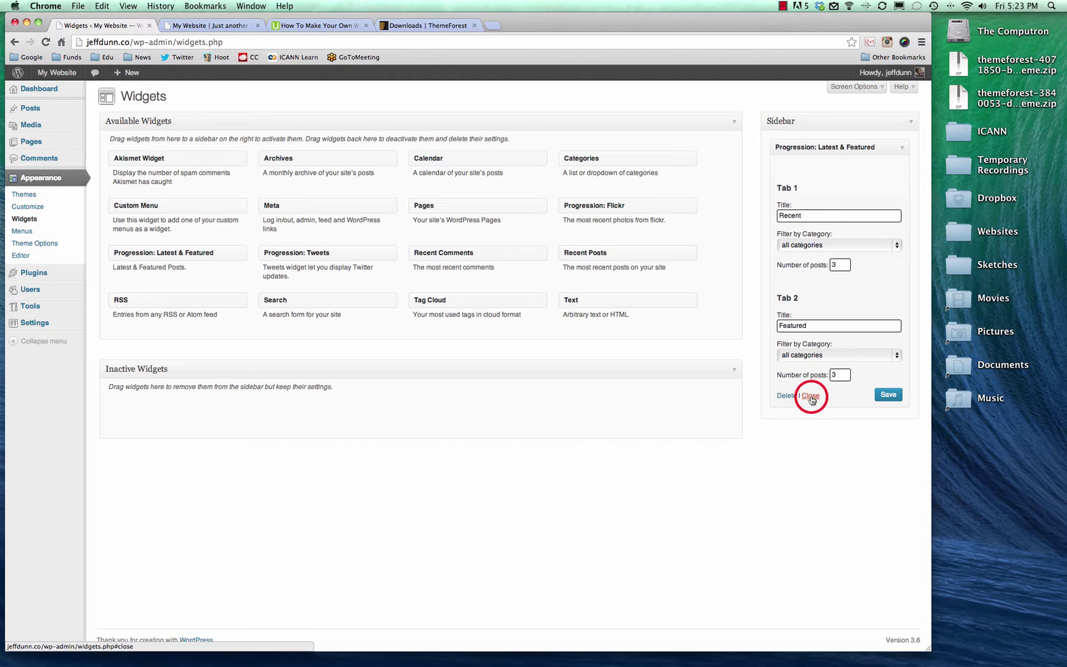
left_click(193, 25)
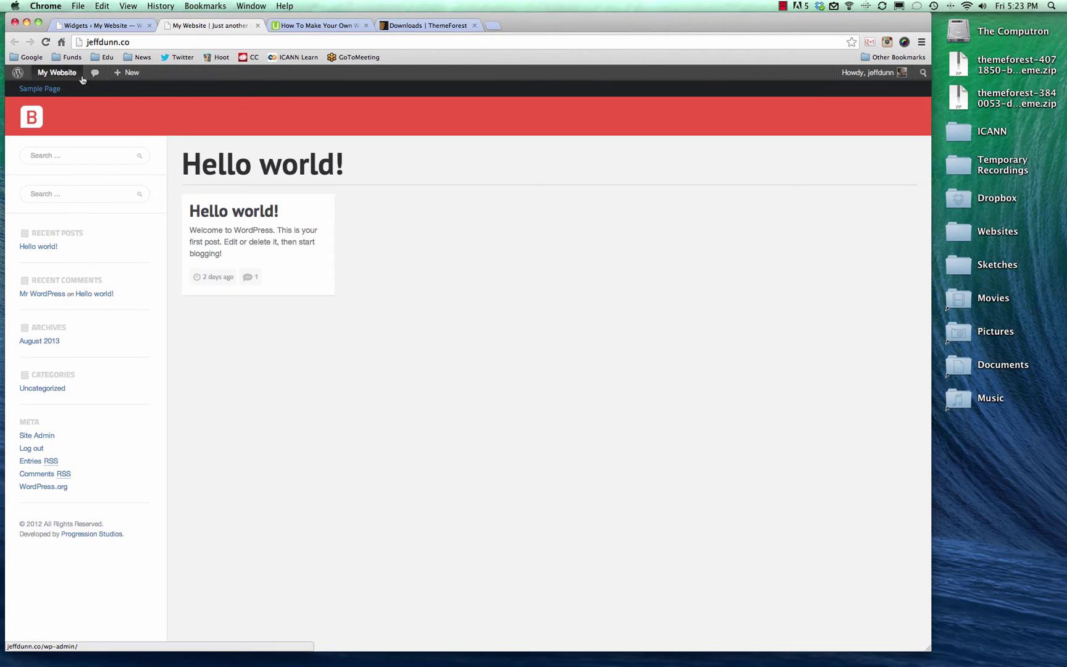
left_click(46, 42)
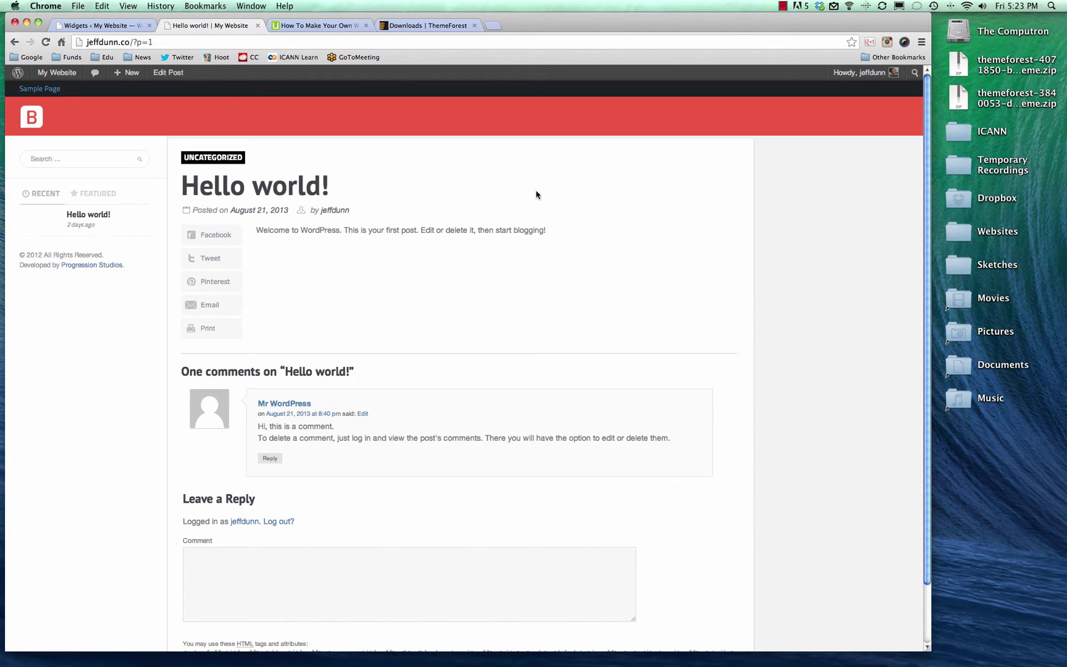
Review the Hello world post's Recent/Featured sidebar, then go to Appearance > Menus.
scroll(536, 195, "down", 5)
scroll(536, 195, "up", 5)
left_click(99, 25)
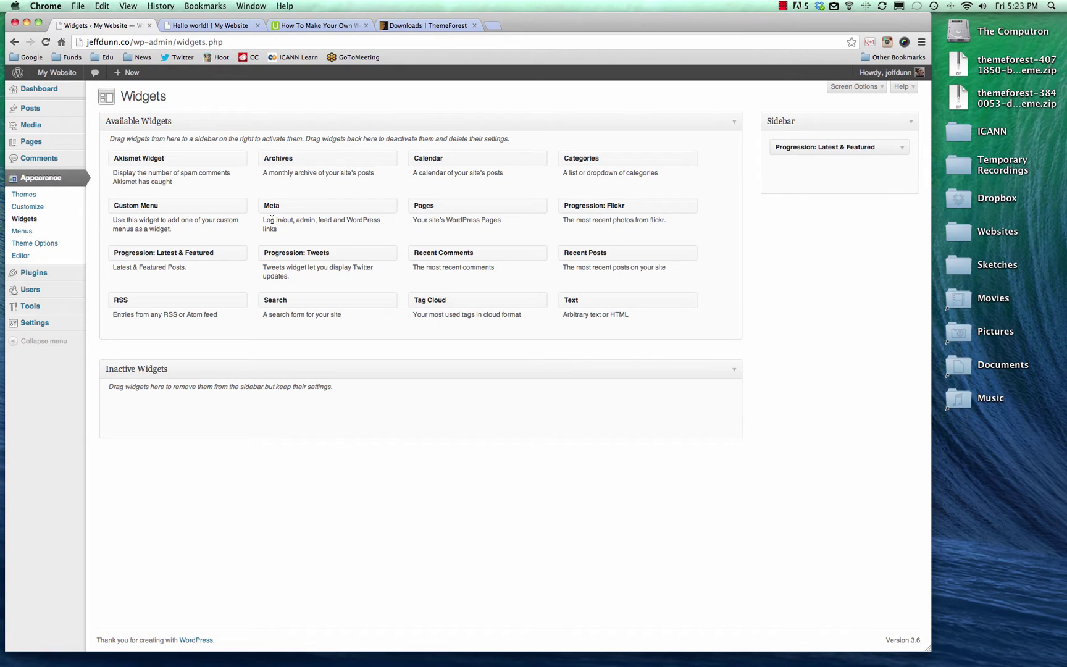
left_click(41, 232)
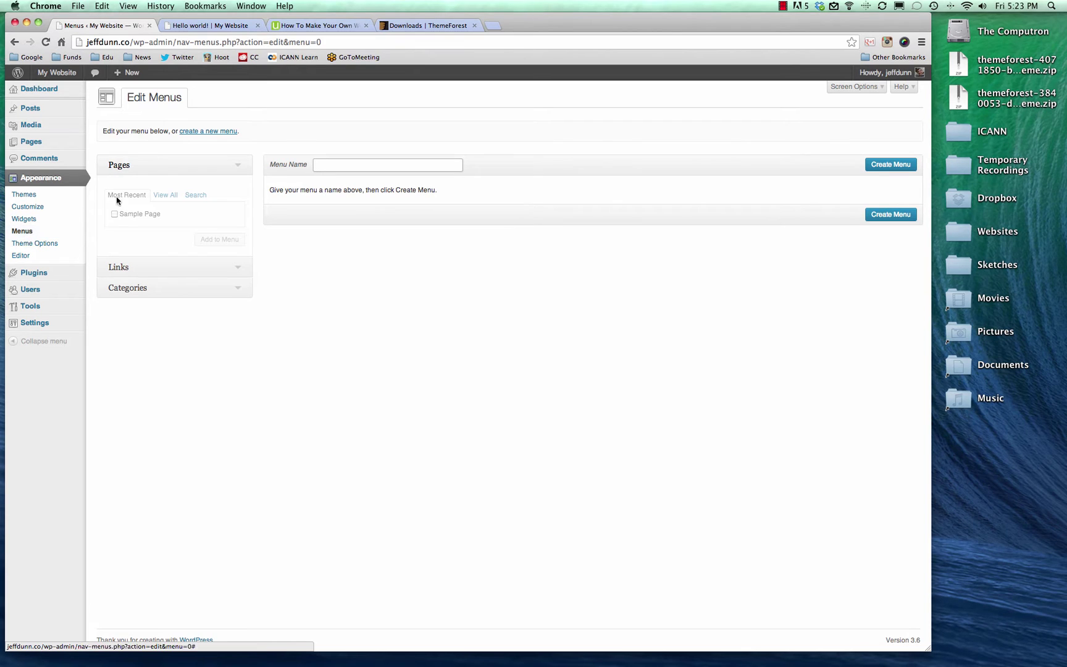
Create a new menu named 'Main Menu'.
left_click(351, 166)
left_click(352, 167)
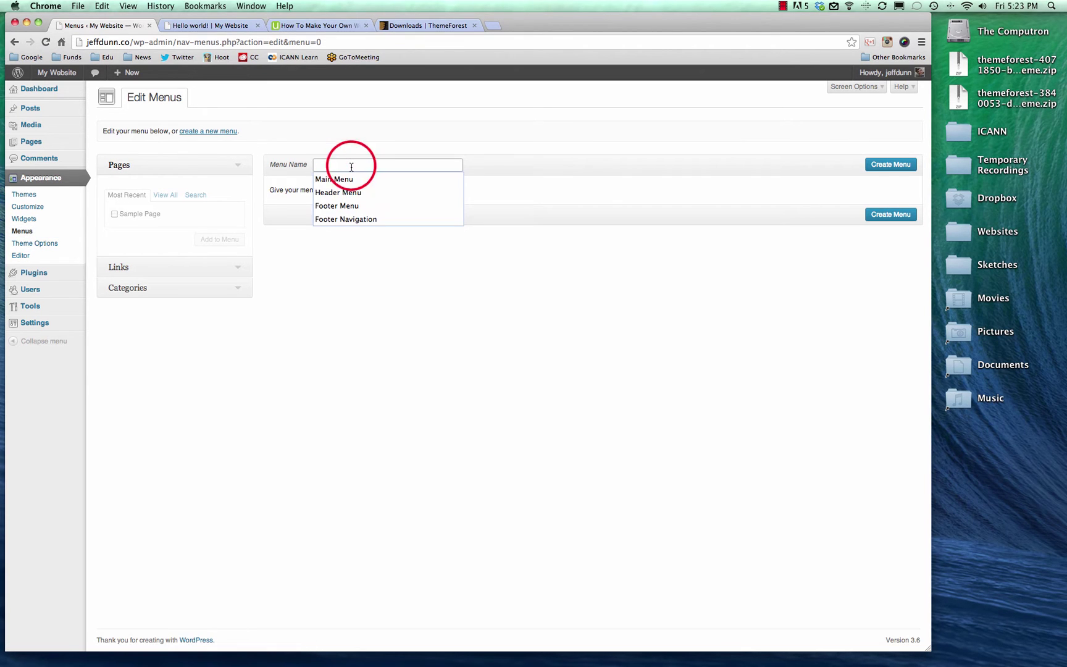
key("Down")
key("Return")
key("Tab")
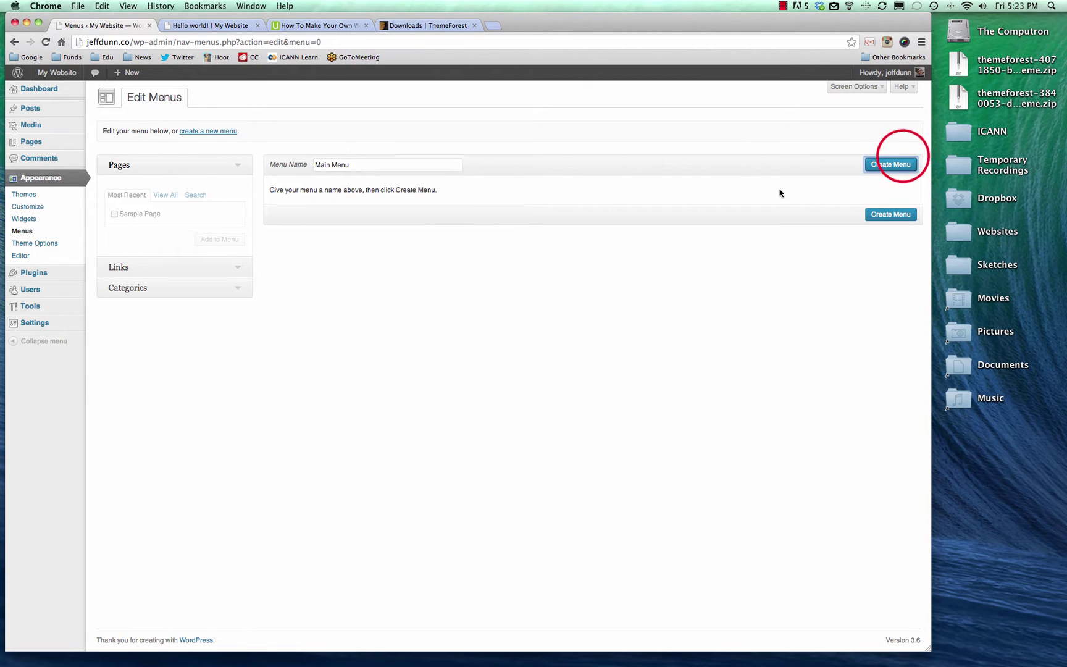
key("Return")
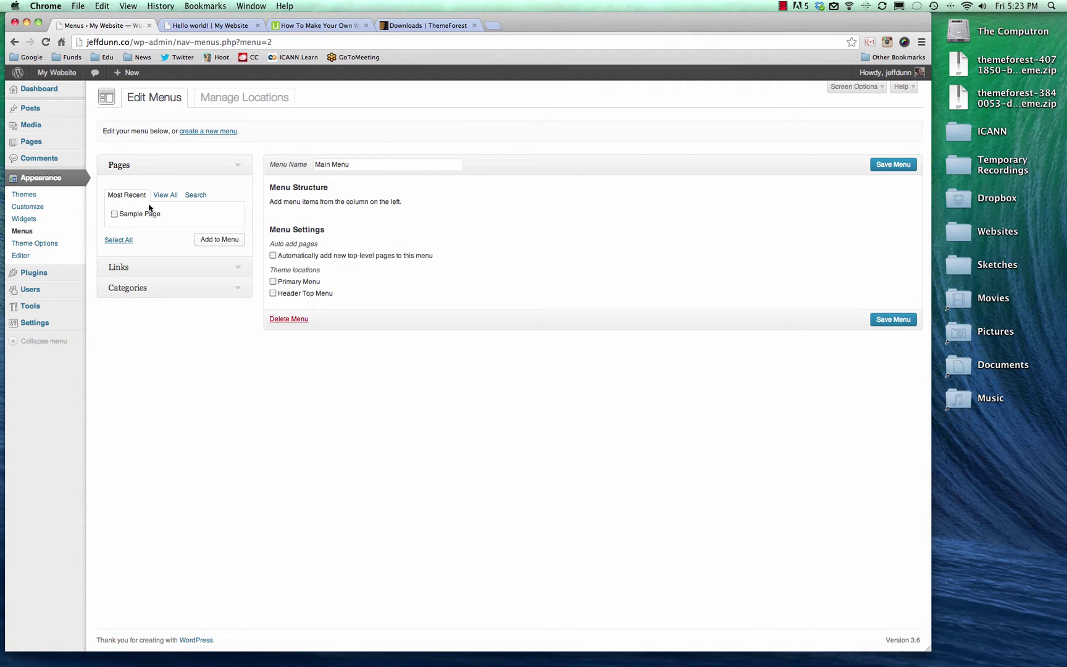
Add Home and Sample Page to Main Menu, put Sample Page first, and save the menu.
left_click(164, 195)
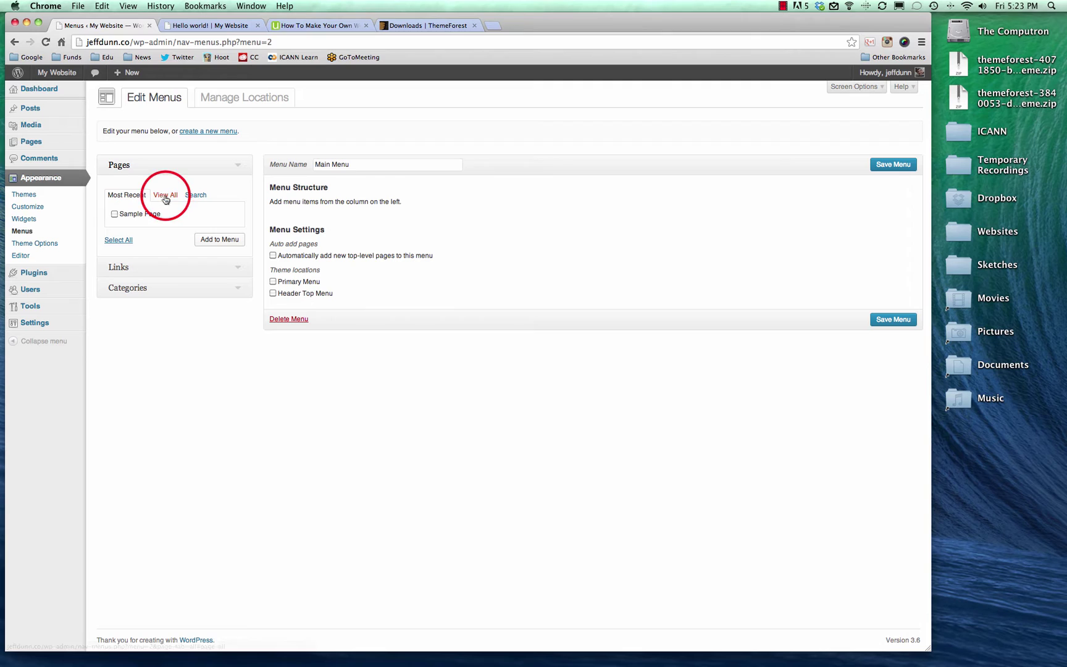
left_click(137, 213)
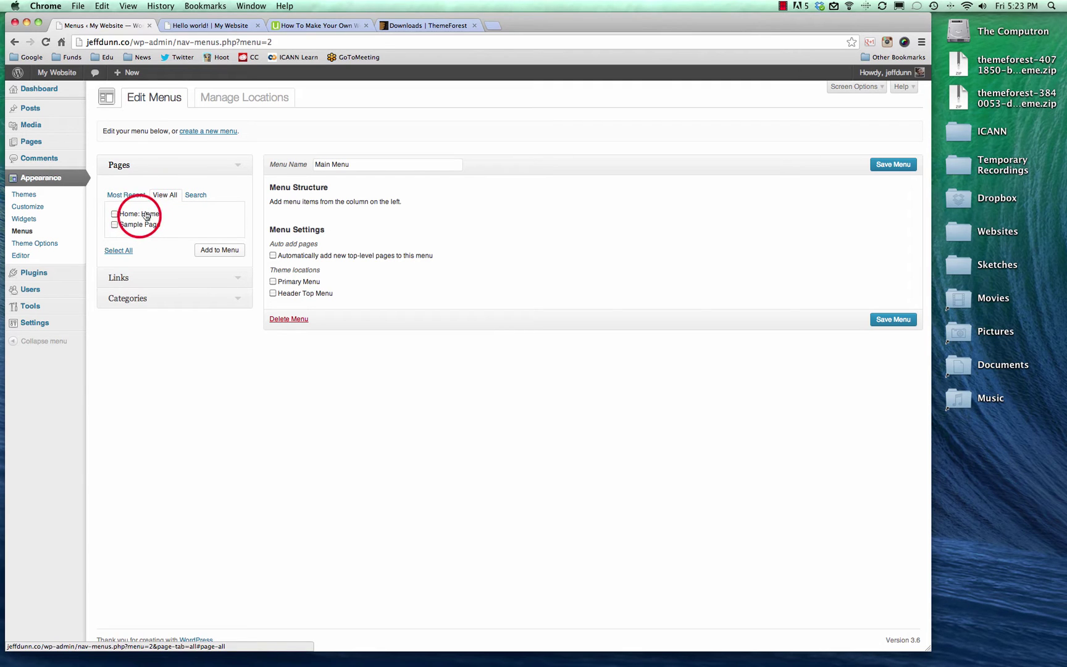
left_click(138, 225)
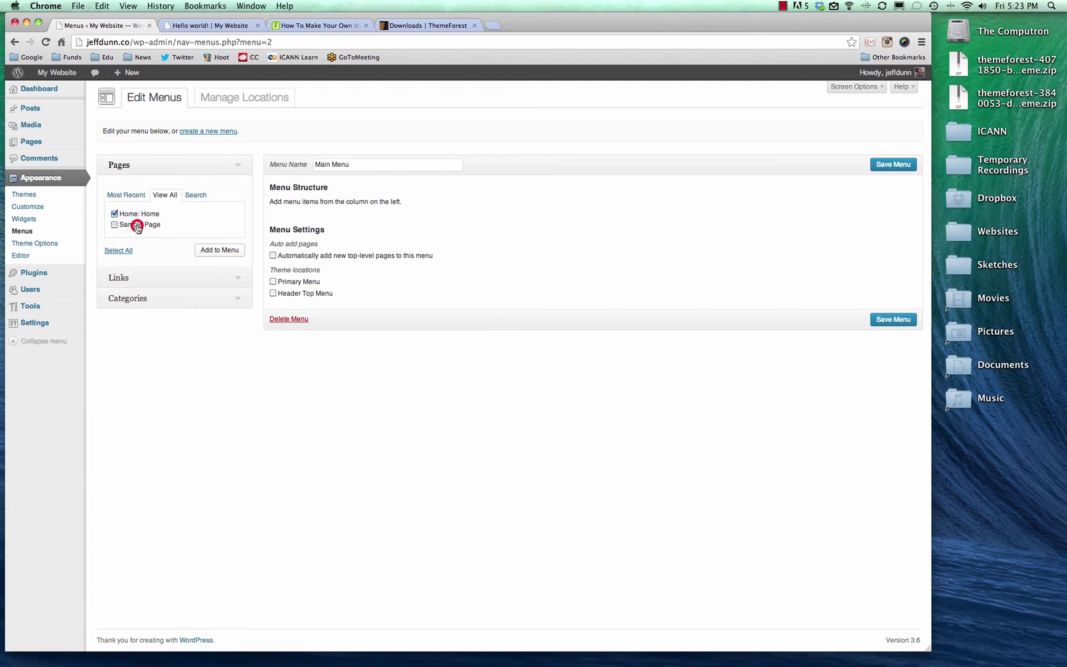
left_click(222, 250)
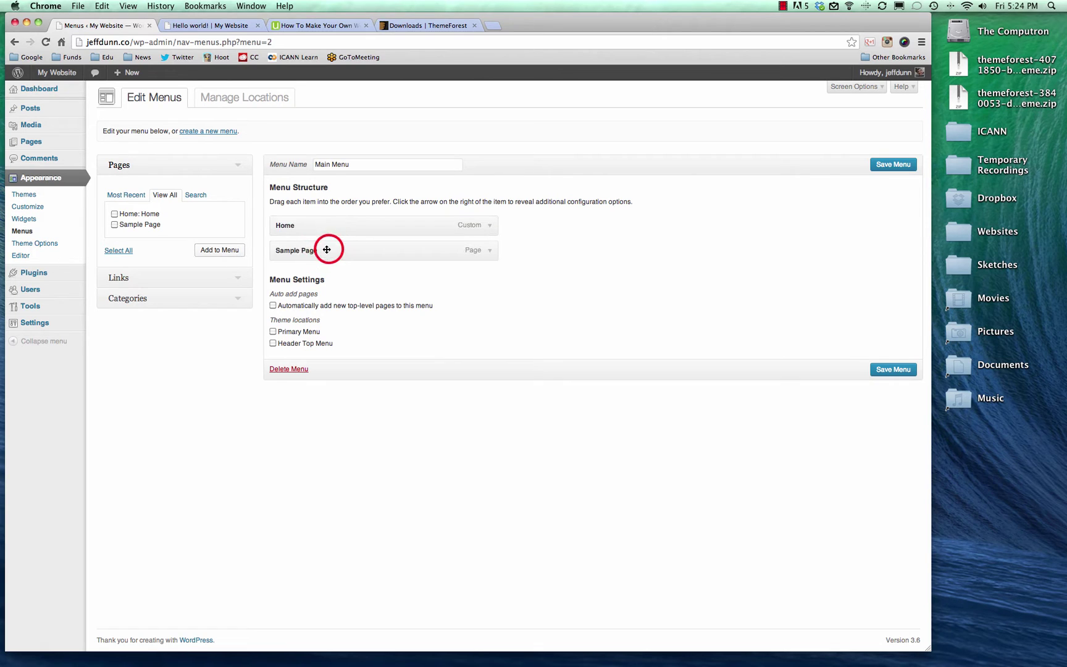
left_click_drag(327, 249, 356, 250)
left_click(349, 252)
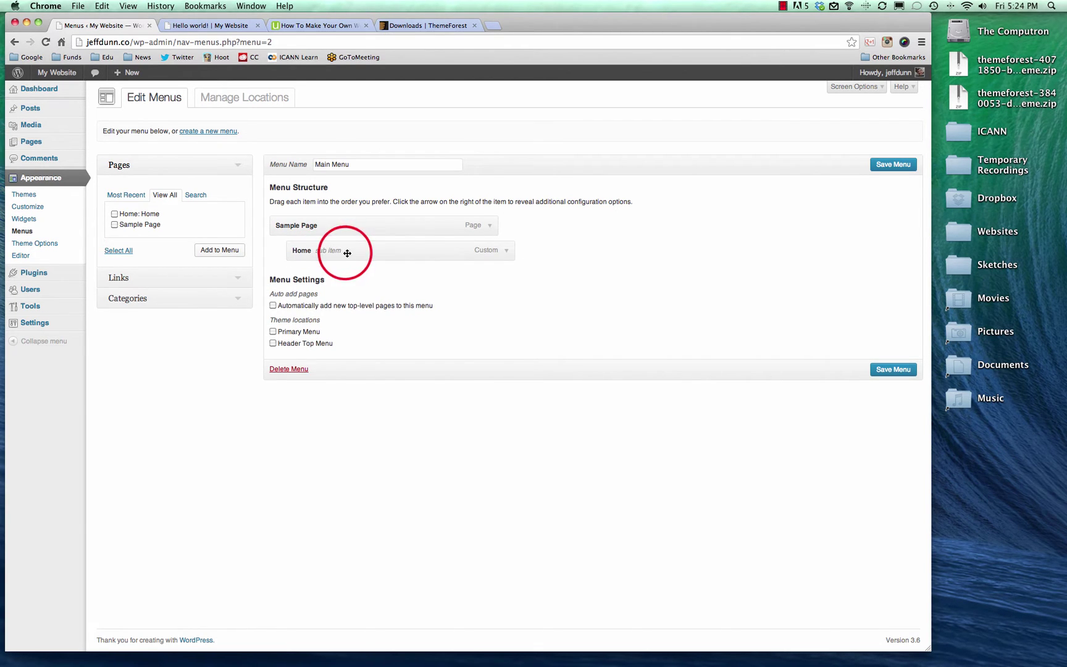
left_click_drag(345, 253, 339, 252)
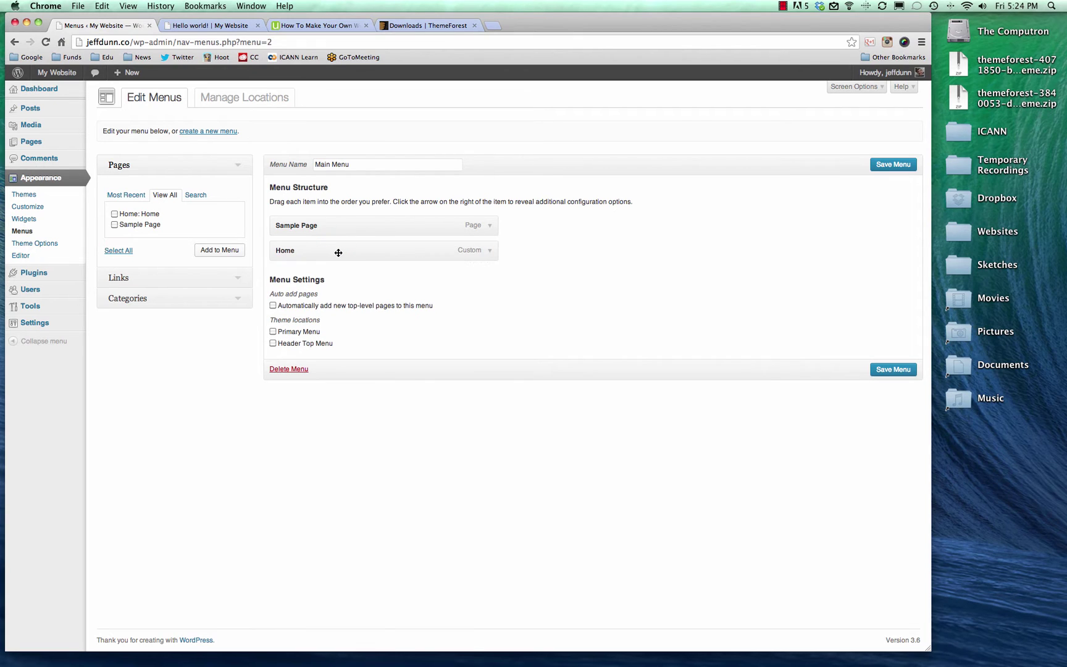
left_click(892, 164)
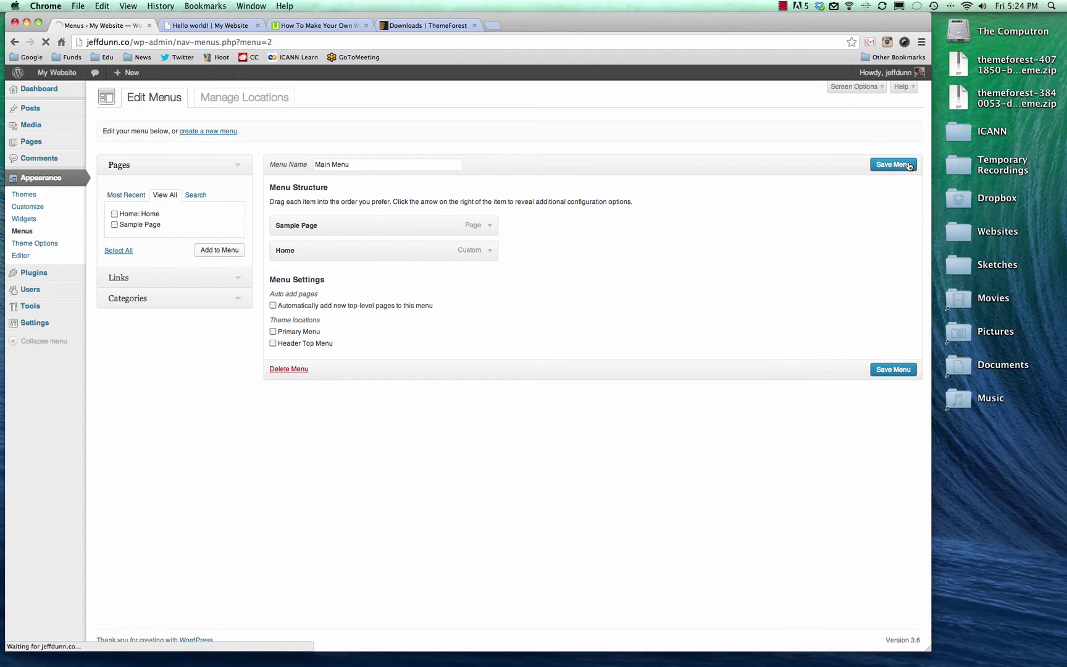
Assign Main Menu to both the Primary Menu and Header Top Menu locations and save.
left_click(244, 99)
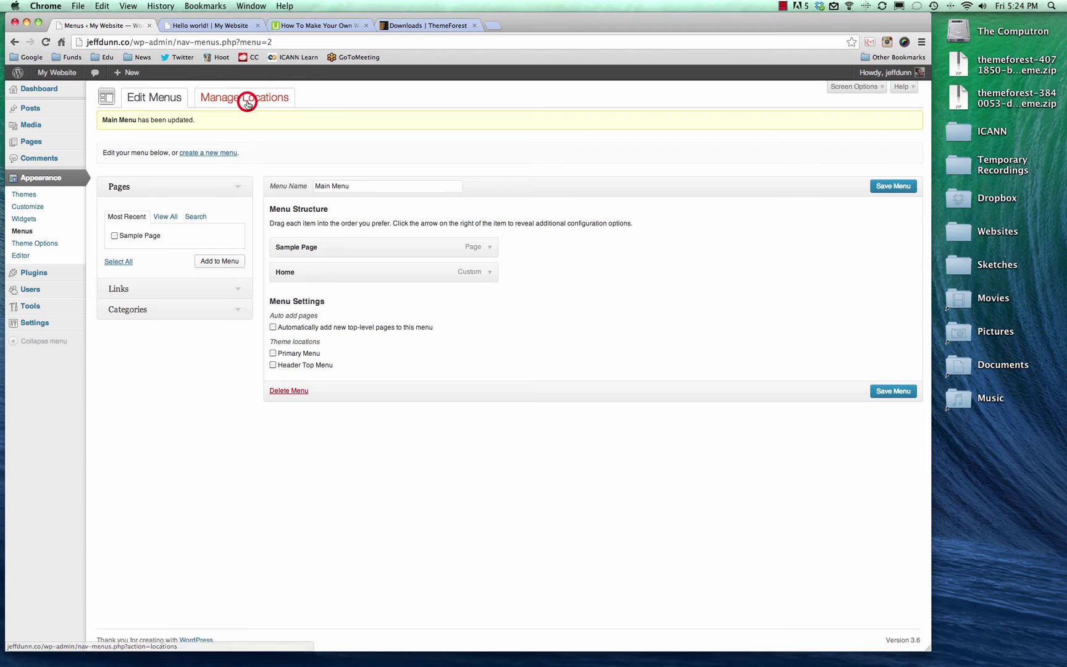
left_click(305, 162)
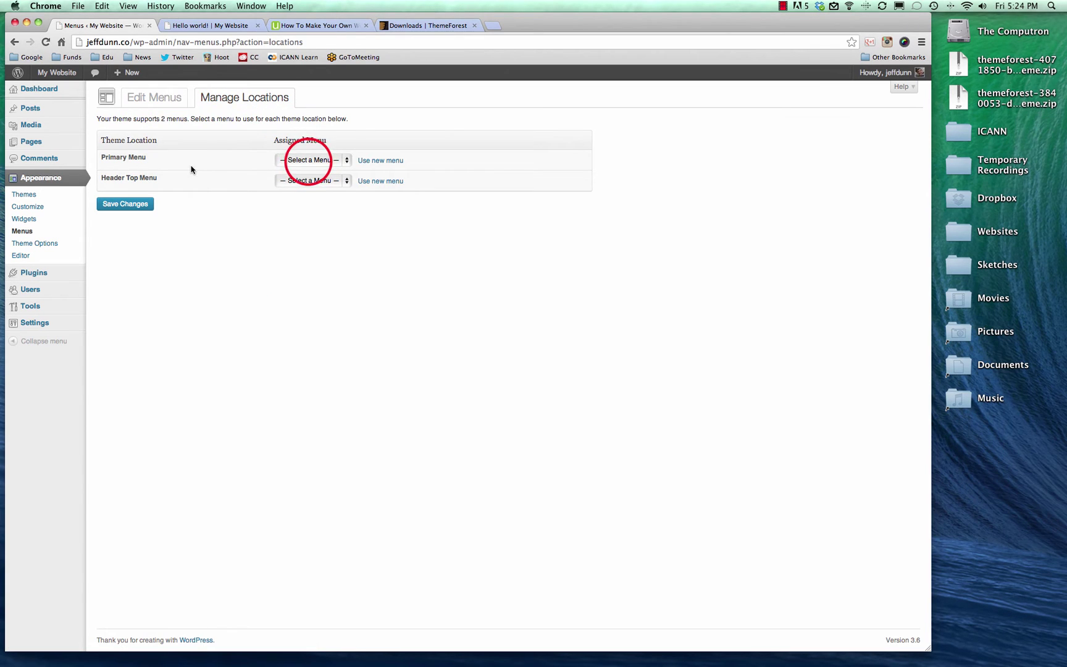
left_click(309, 163)
left_click(298, 169)
left_click(307, 183)
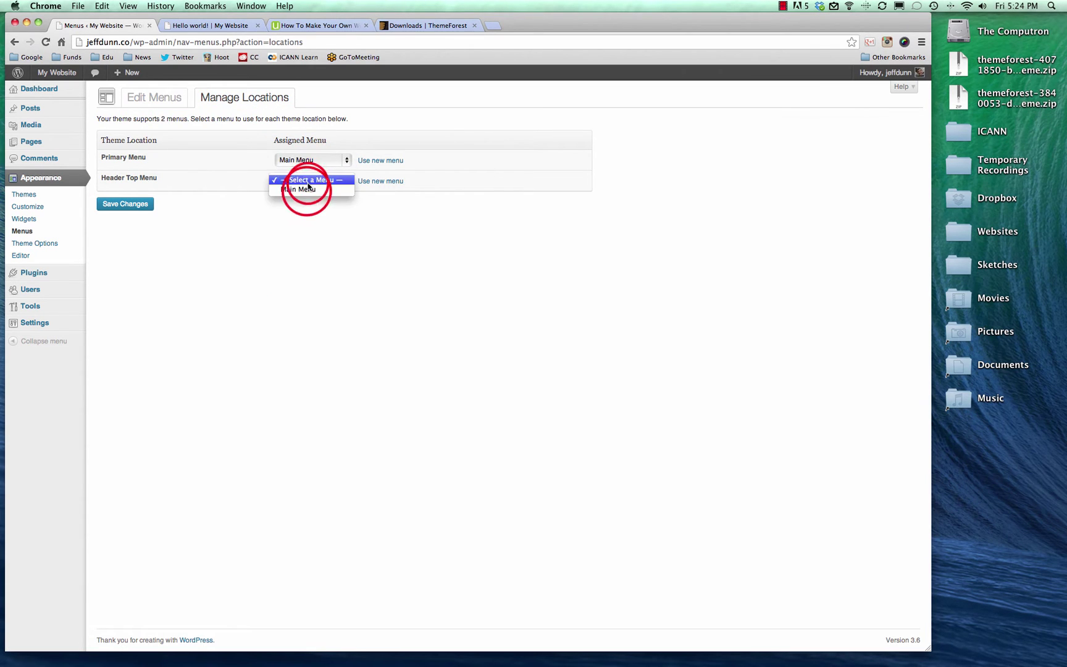
left_click(307, 190)
left_click(127, 202)
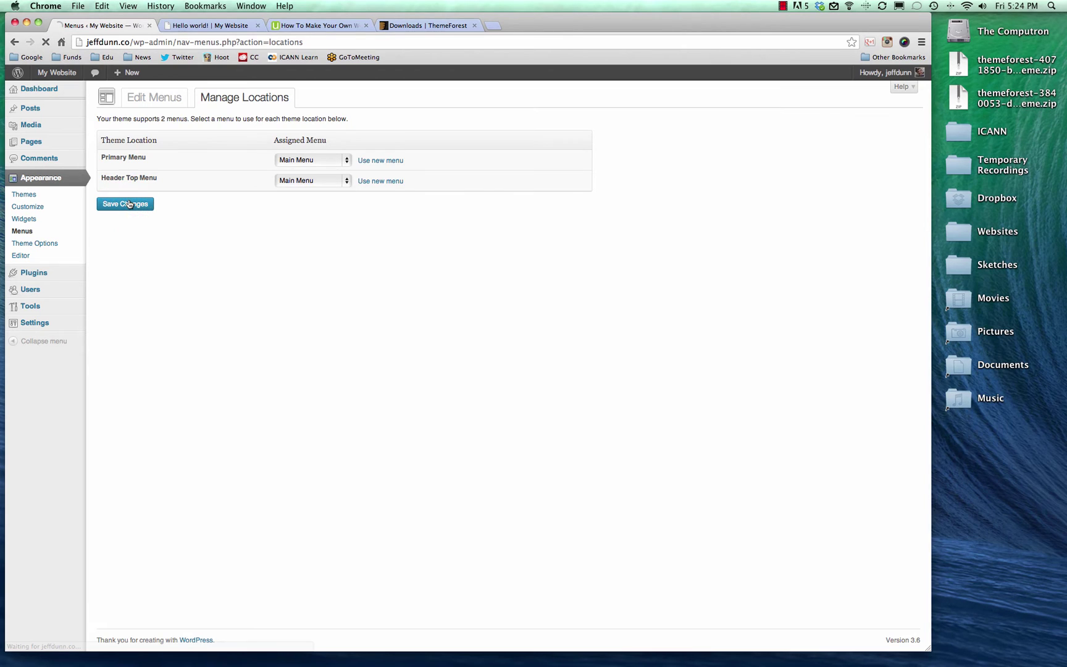
Reload the Hello world! post to see Sample Page and Home, then return to Menus.
left_click(216, 26)
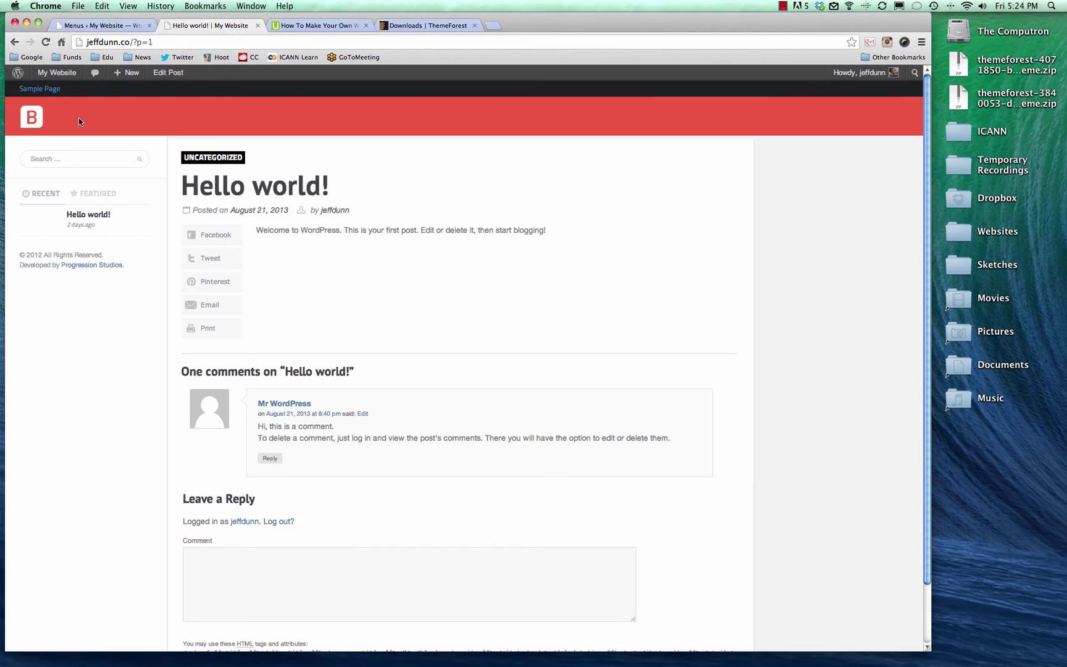
left_click(46, 42)
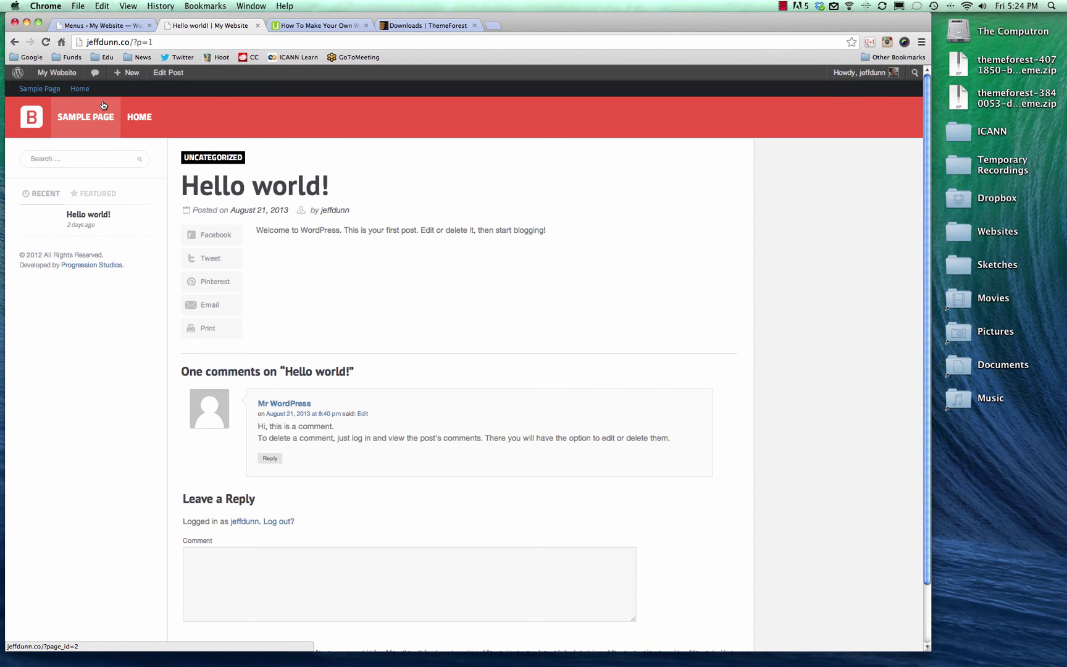
left_click(107, 25)
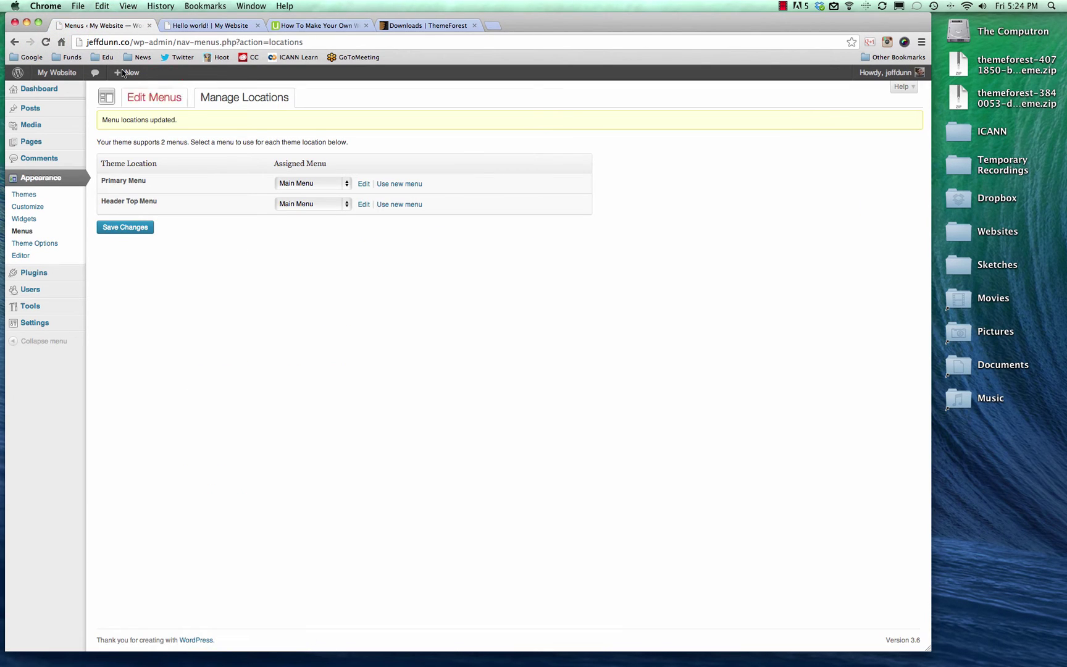
Add the Uncategorized category to Main Menu and save the menu.
left_click(162, 99)
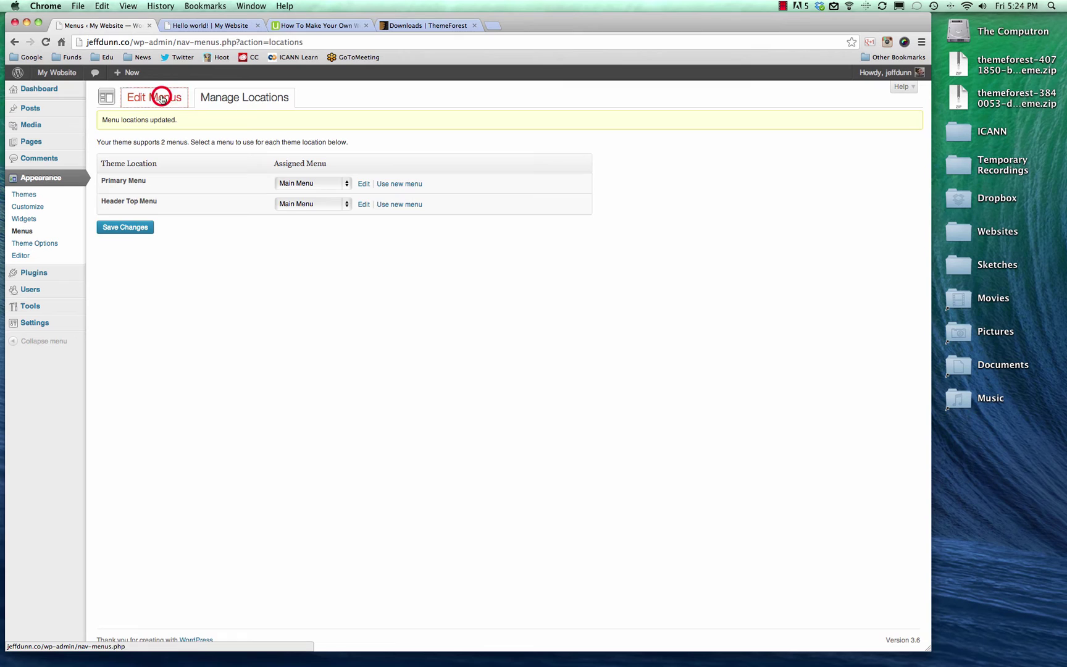
left_click(136, 289)
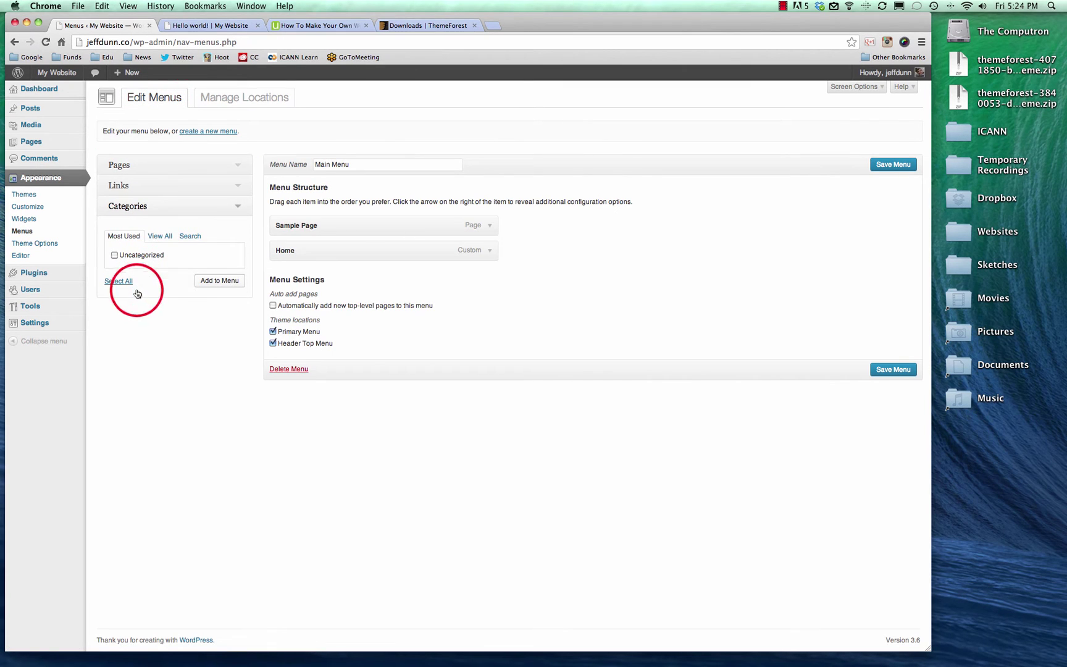
left_click(160, 236)
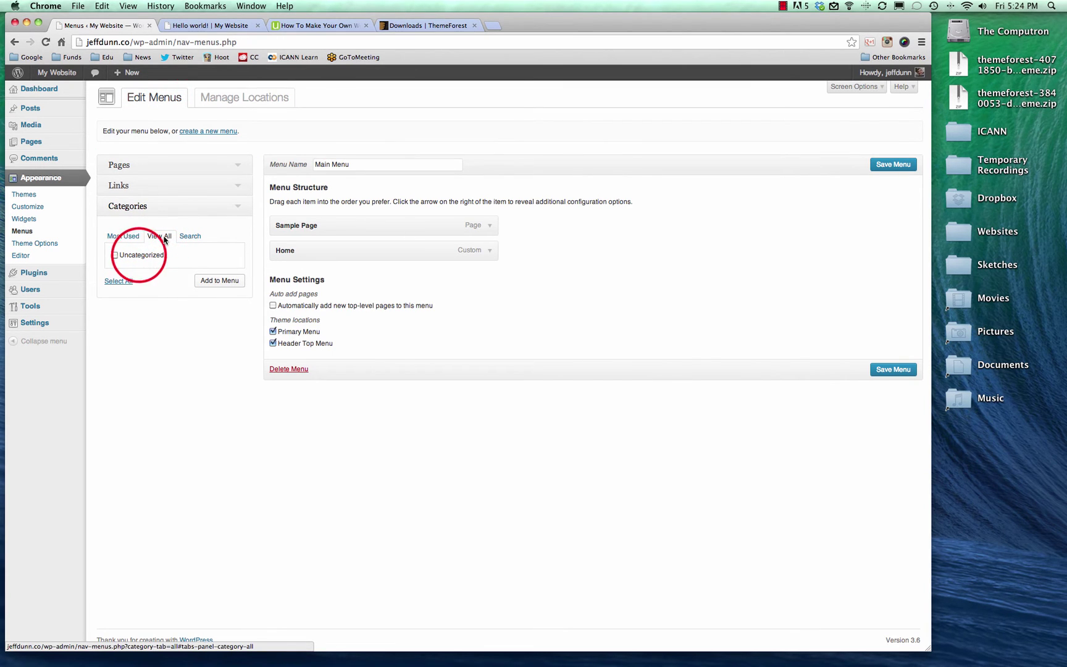
left_click(137, 255)
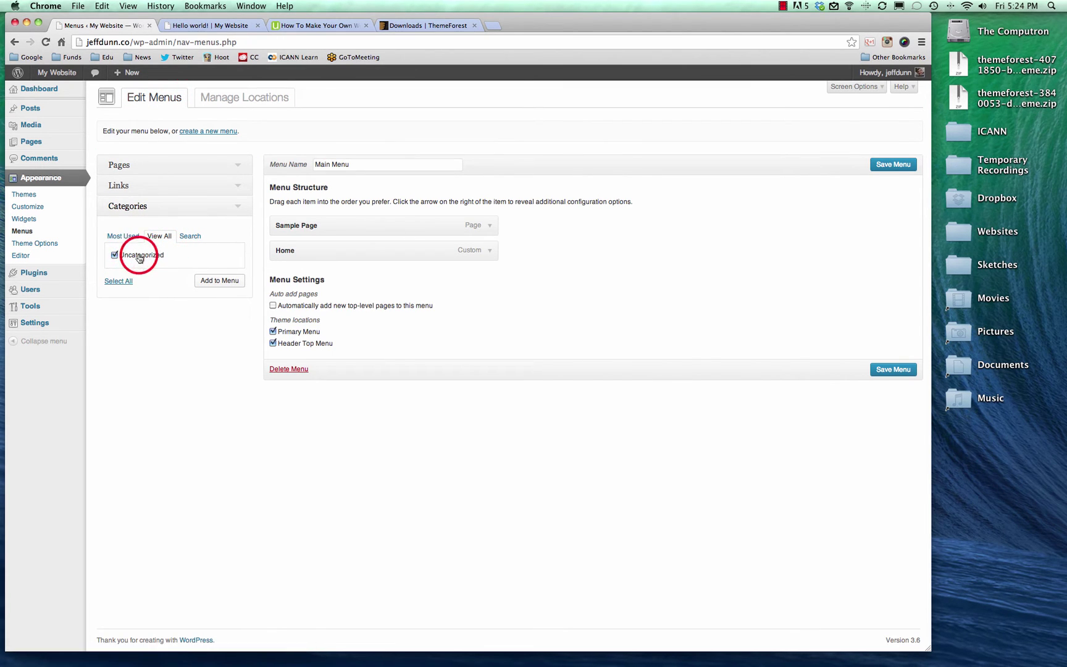
left_click(219, 281)
left_click(904, 163)
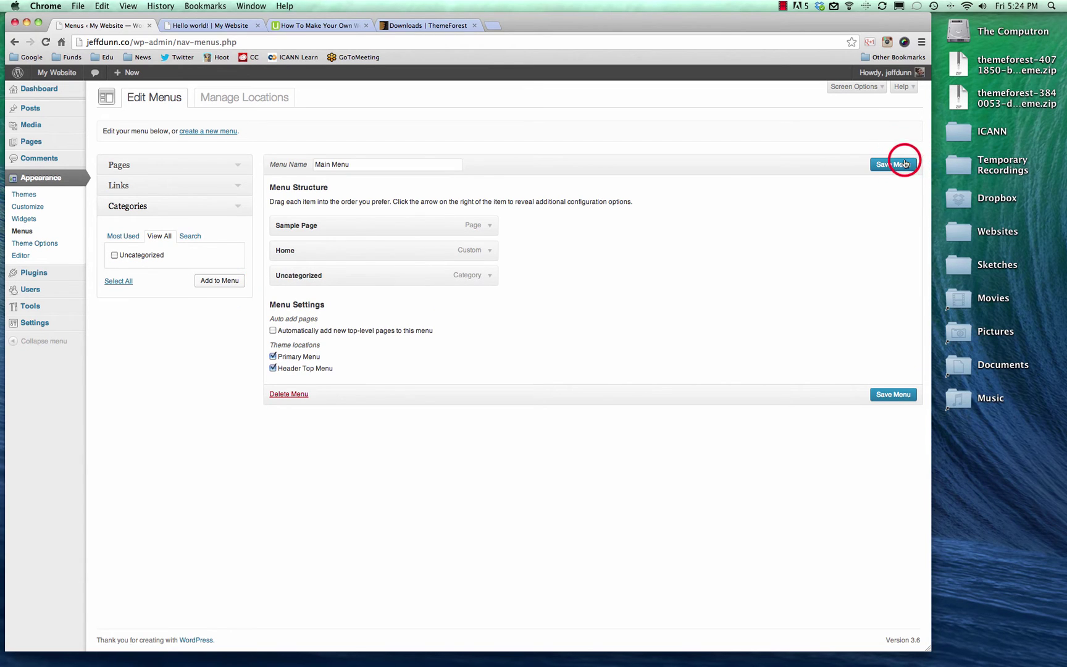
Reload the site to confirm Uncategorized in the header, visit Home, then open the Customizer.
left_click(210, 24)
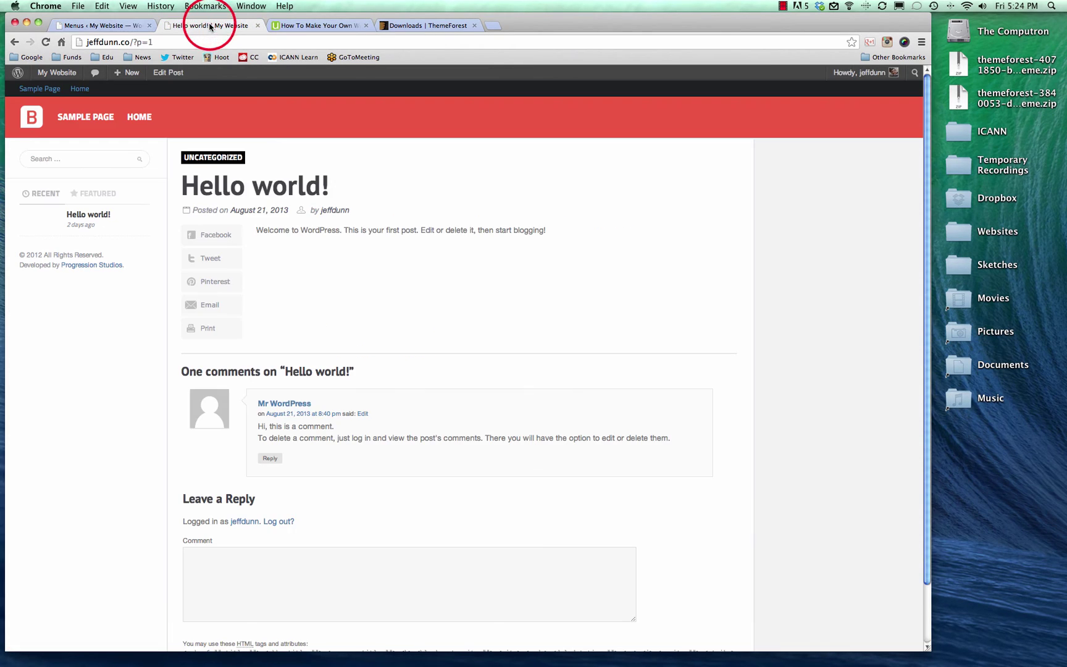
left_click(119, 25)
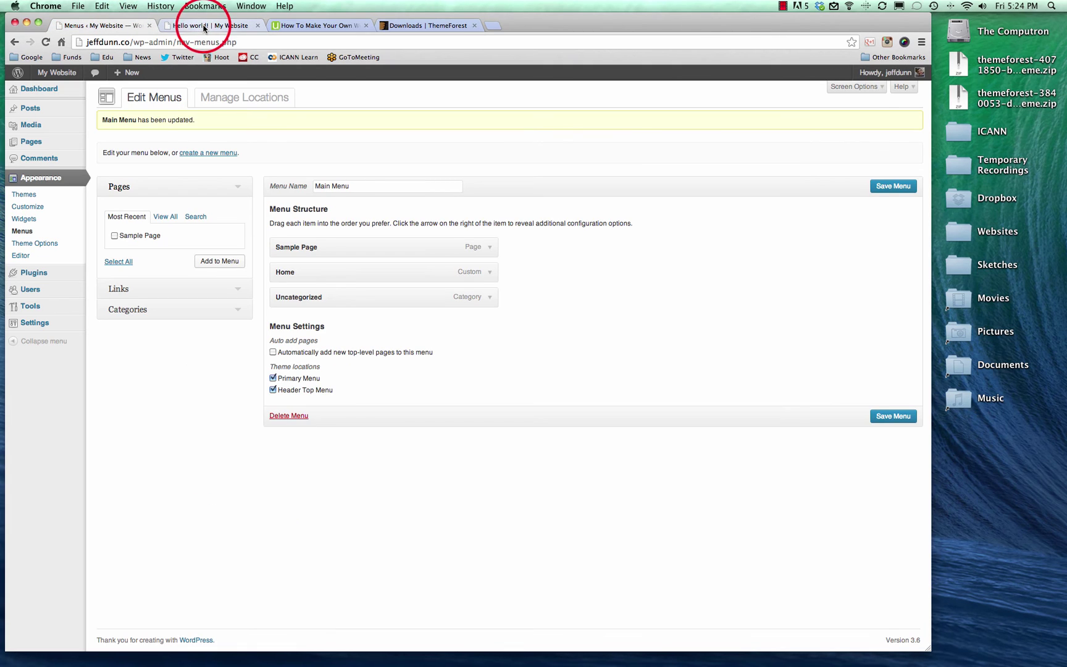
left_click(204, 26)
left_click(46, 42)
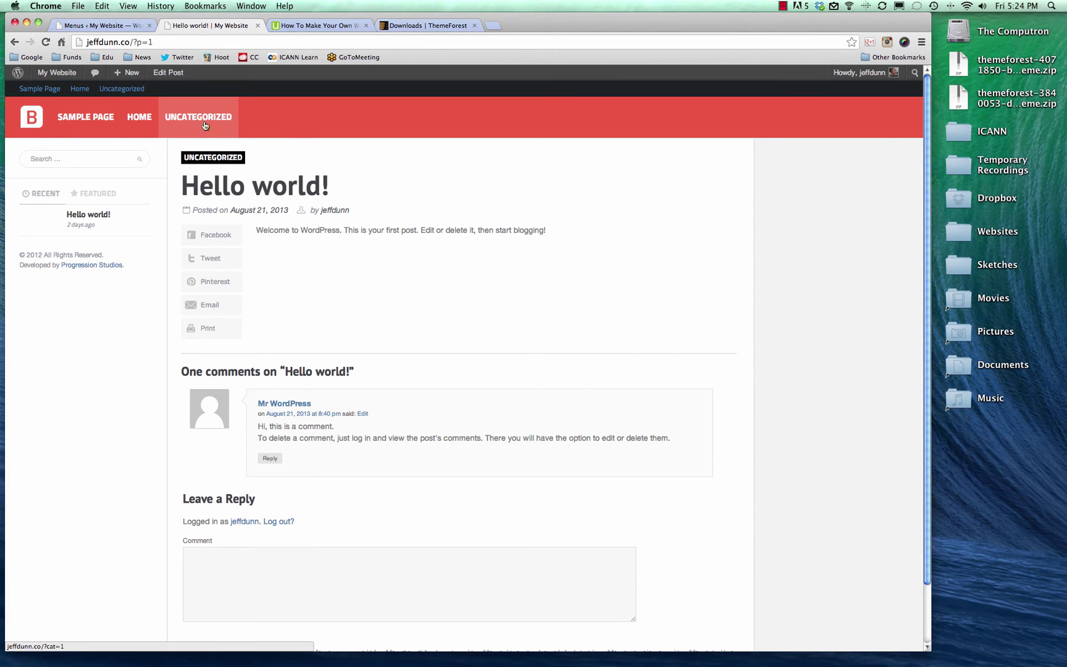
left_click(135, 117)
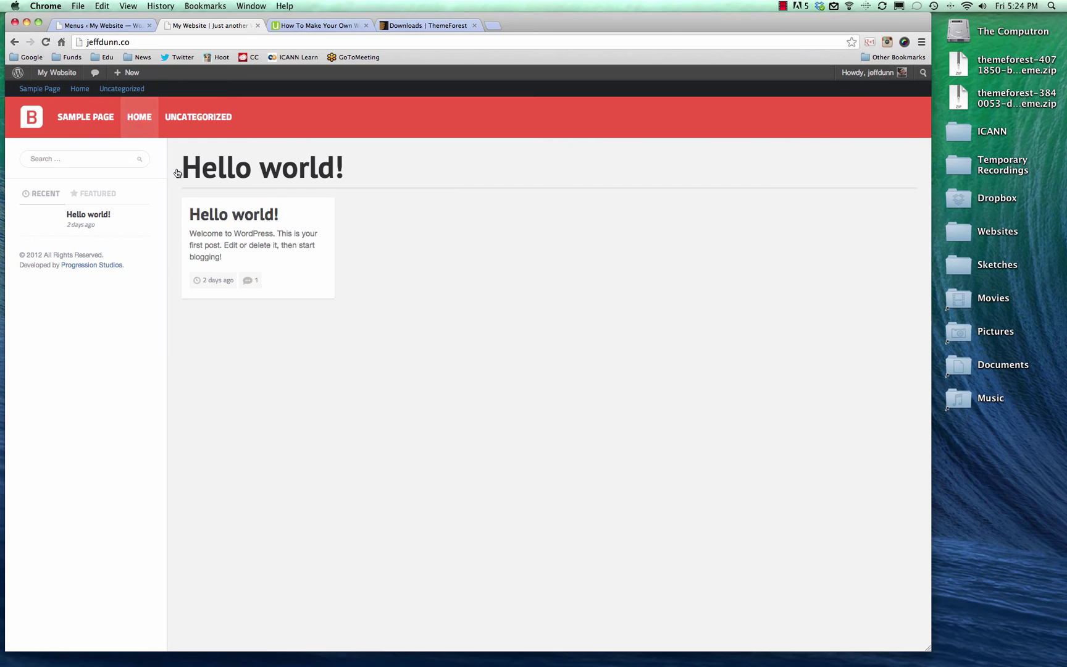
left_click(116, 26)
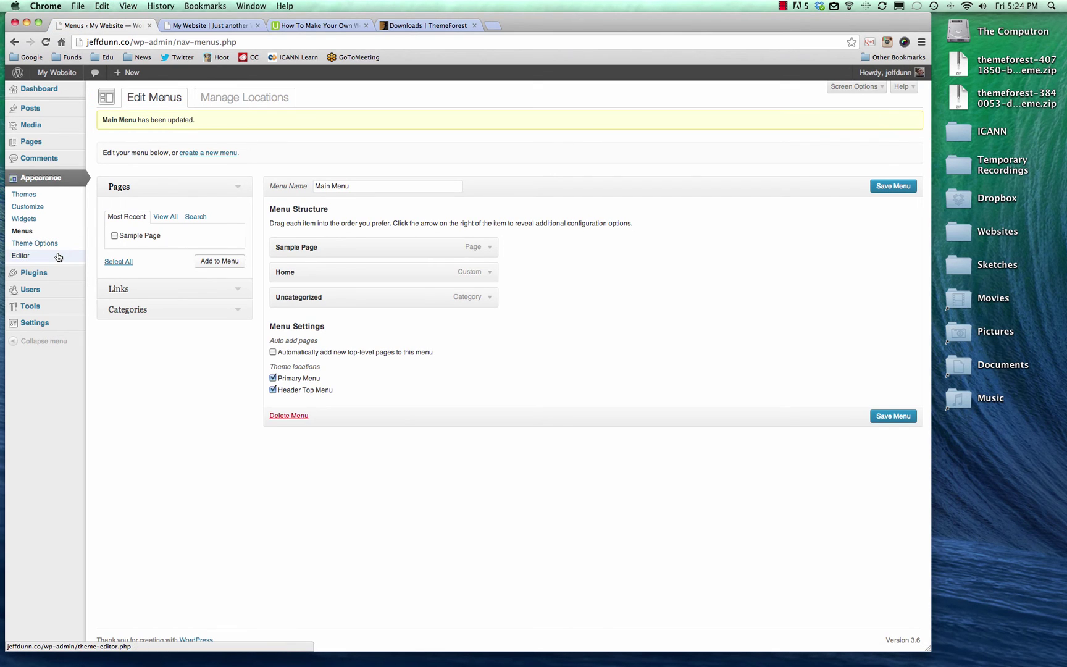
left_click(53, 206)
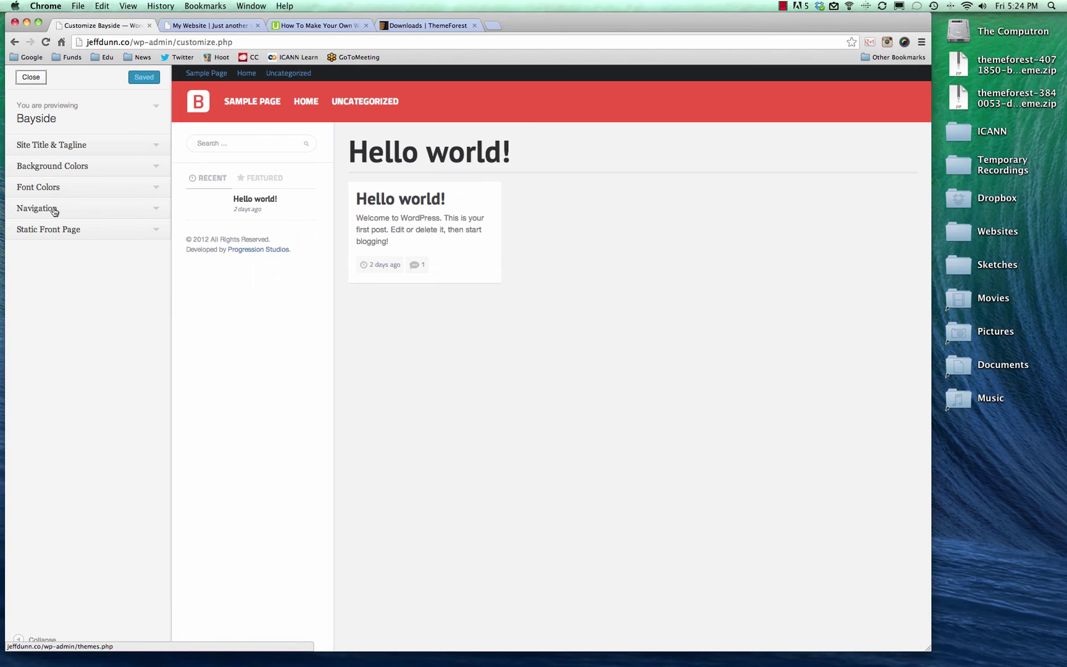
Replace the Site Title with 'Jeff Dunn'.
left_click(92, 145)
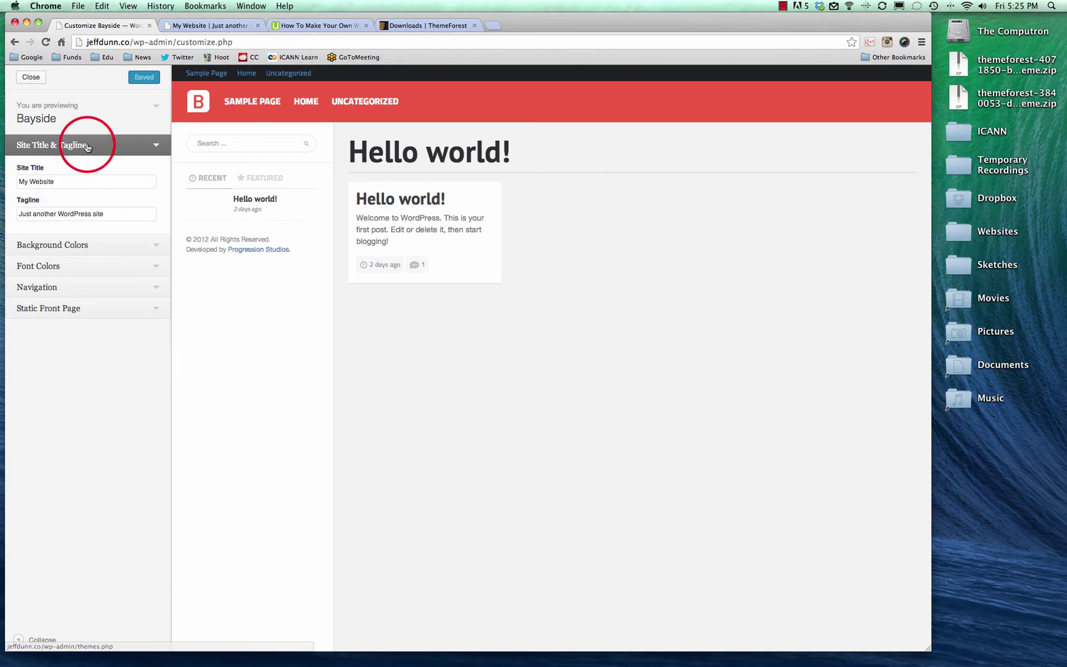
left_click(60, 184)
key("super+a")
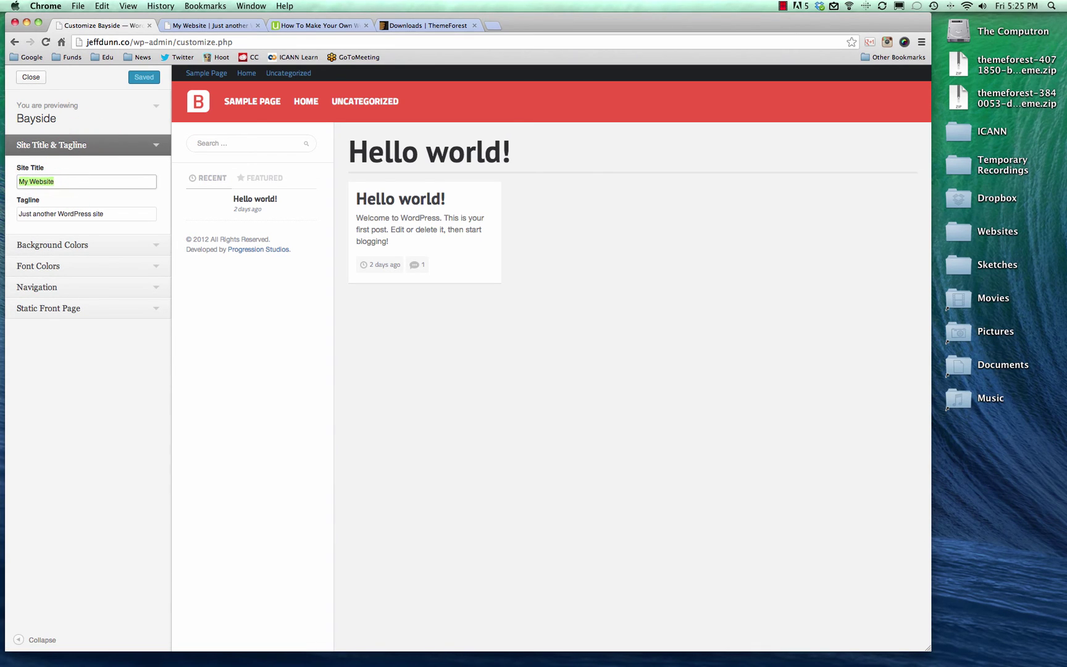
type("Jeff Dunn")
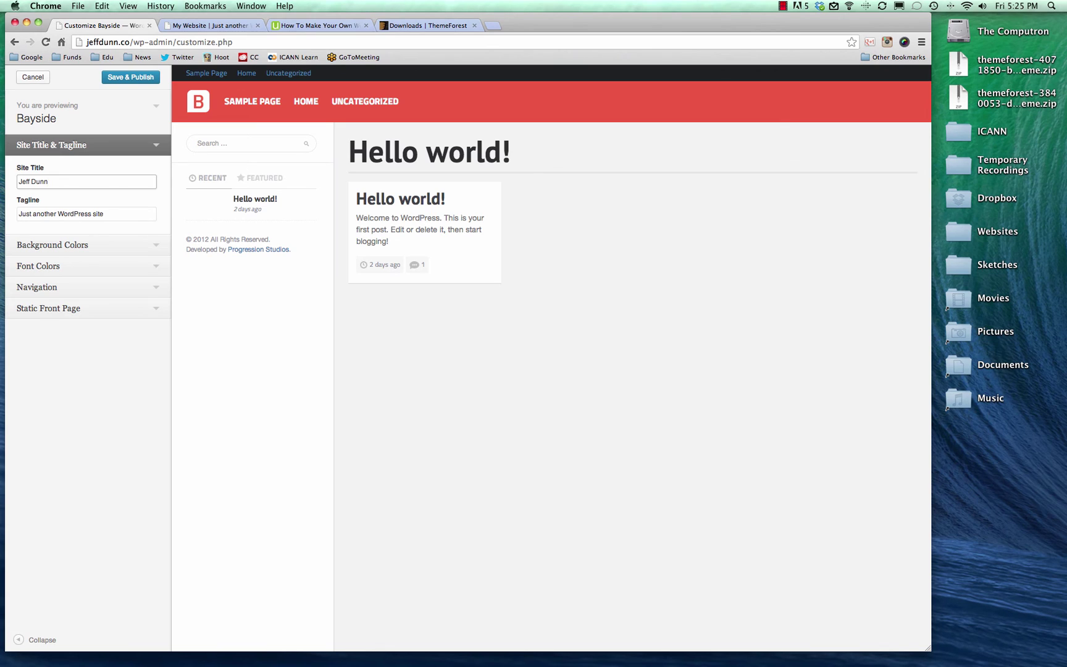
key("Tab")
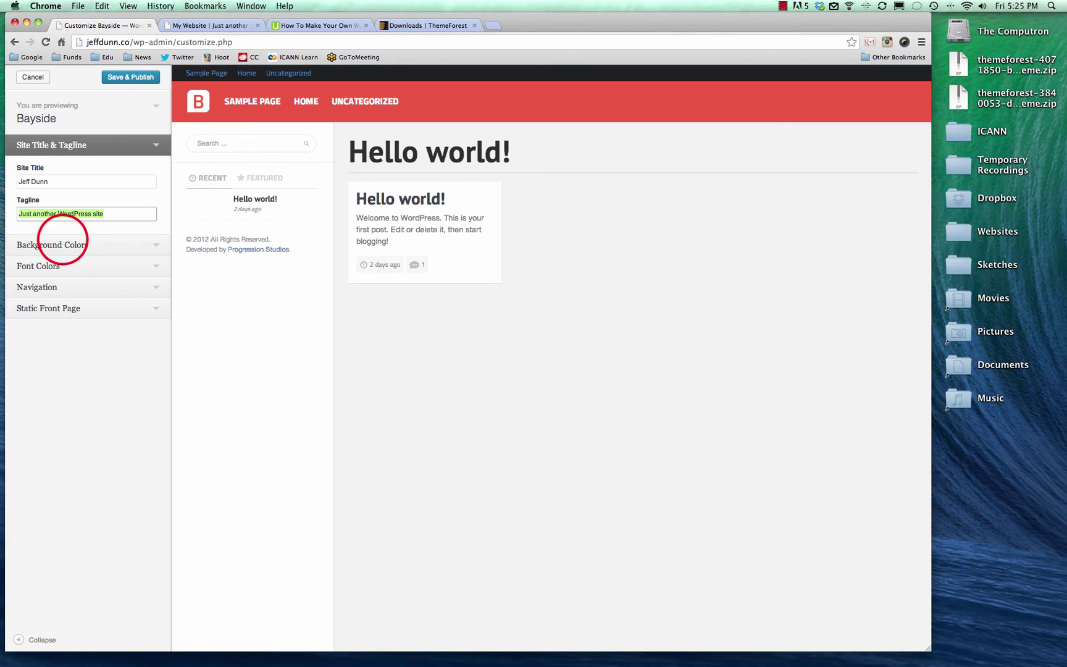
Review the Background Colors, Font Colors, Navigation and Static Front Page sections.
left_click(62, 244)
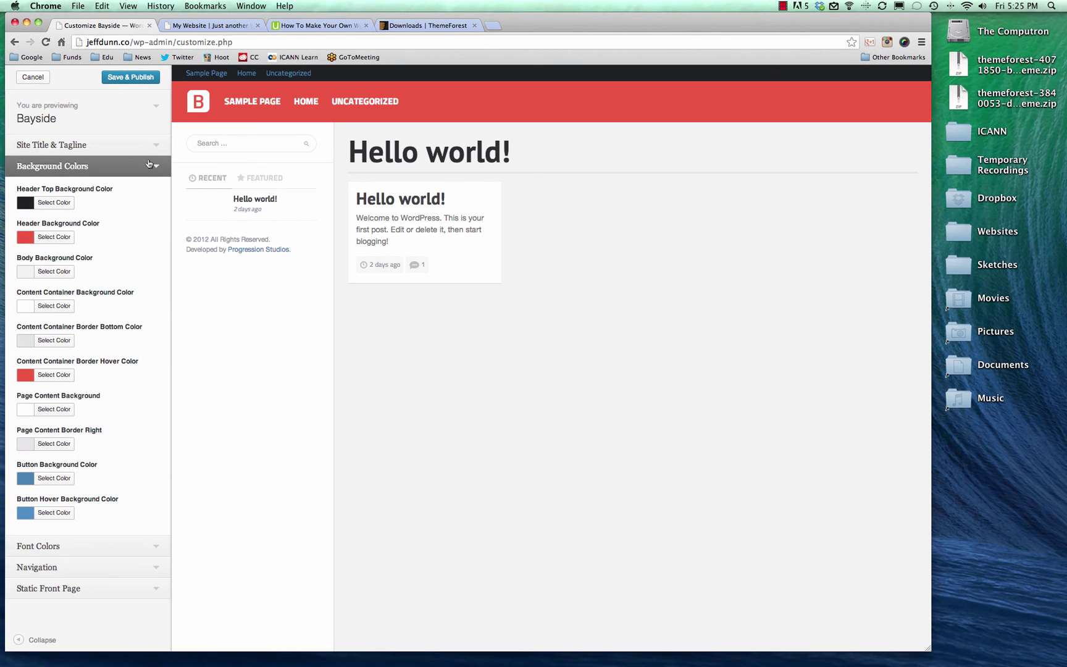
left_click(64, 546)
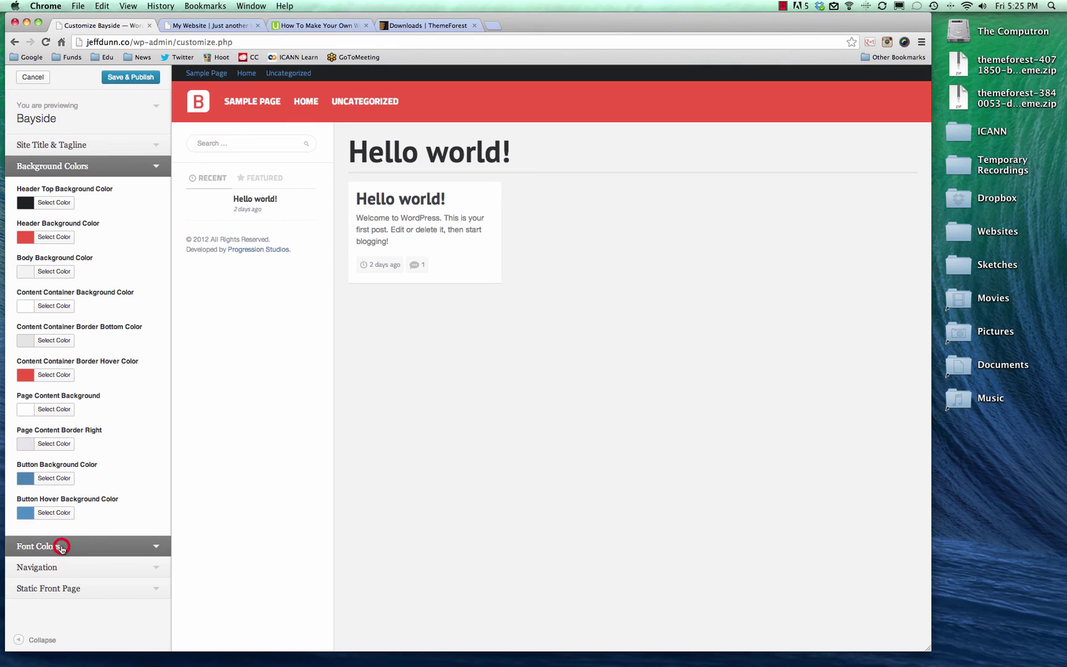
left_click(57, 566)
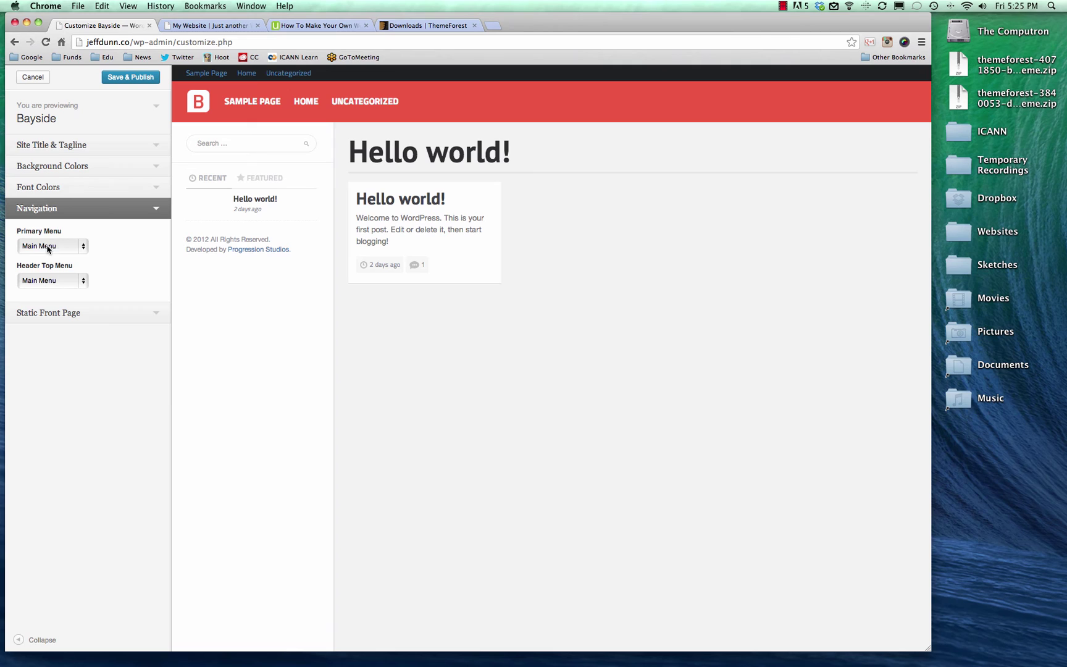
left_click(49, 312)
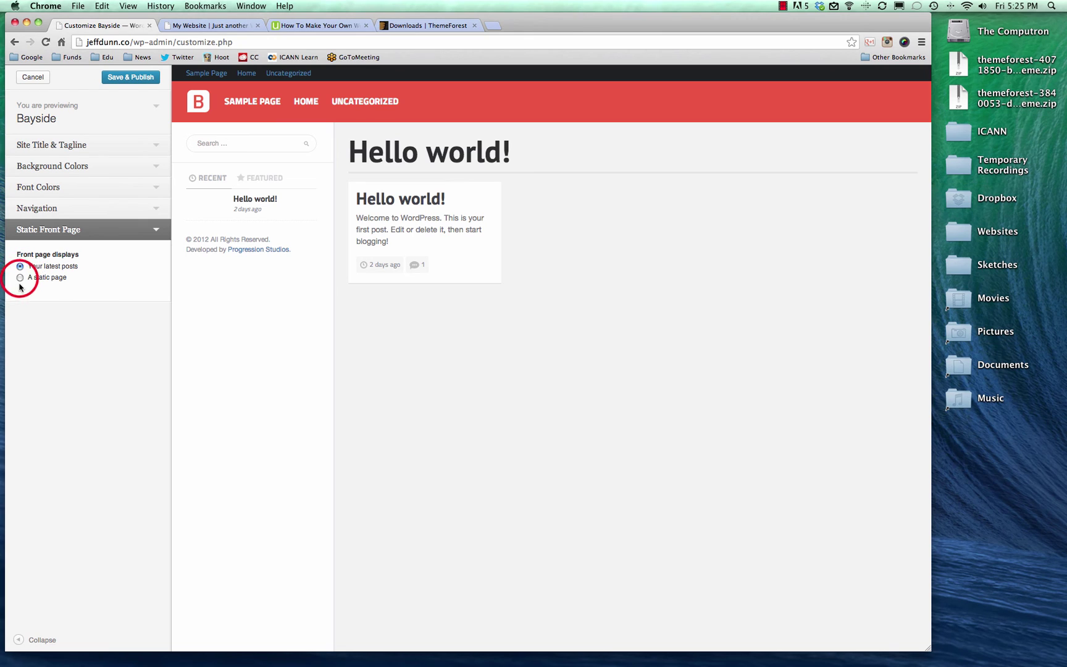
Try Sample Page as a static front page, revert to latest posts, and Save & Publish.
left_click(20, 277)
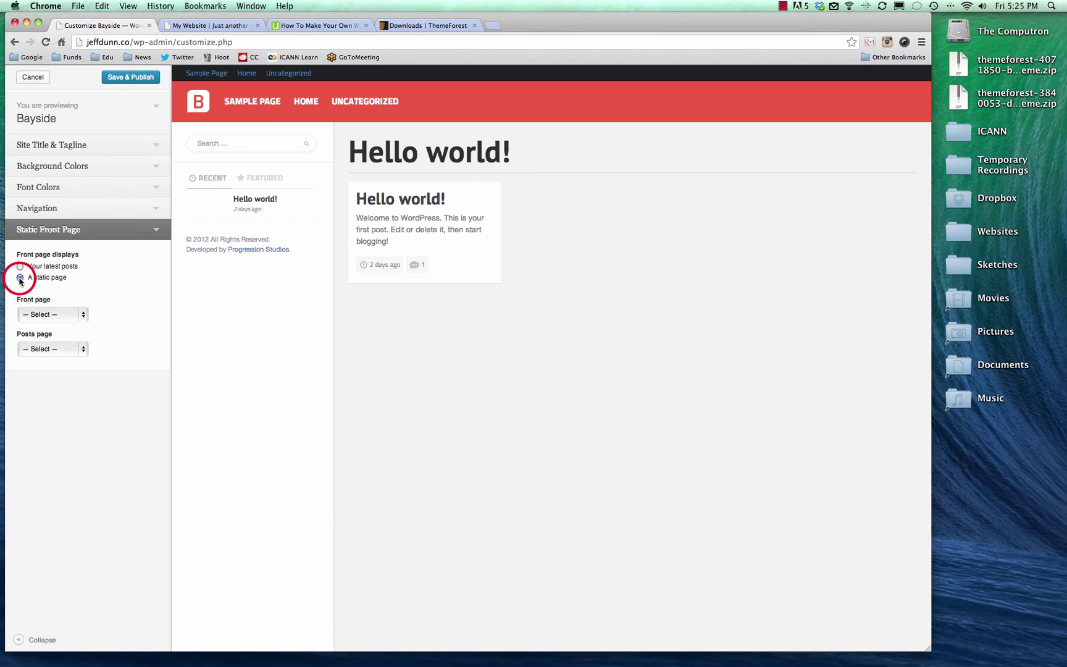
left_click(38, 315)
left_click(48, 323)
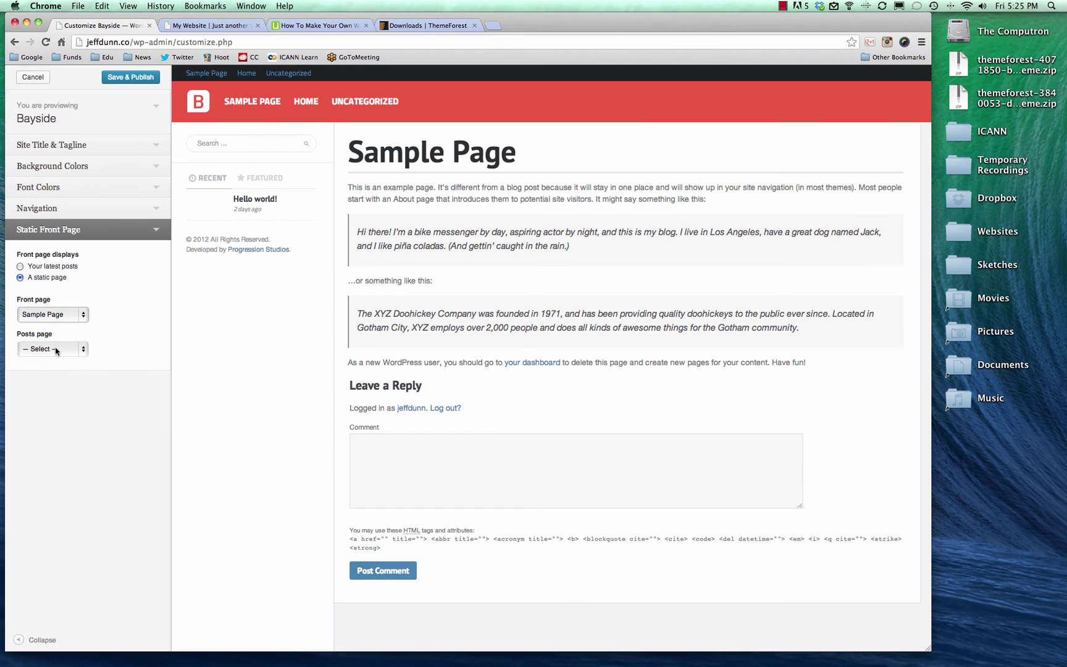
left_click(63, 349)
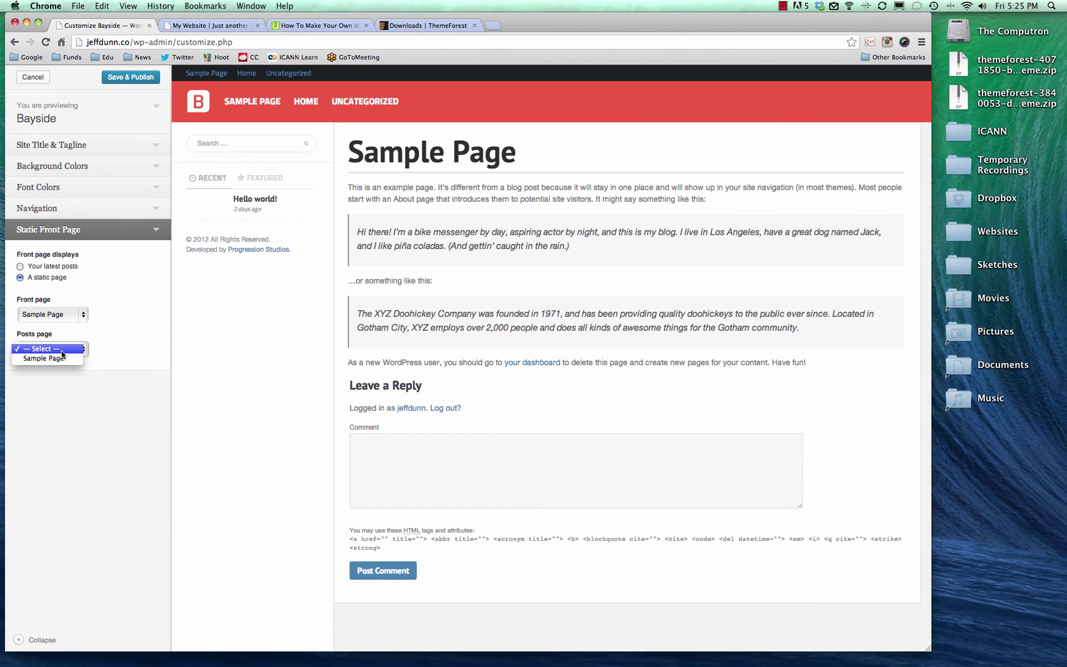
left_click(59, 379)
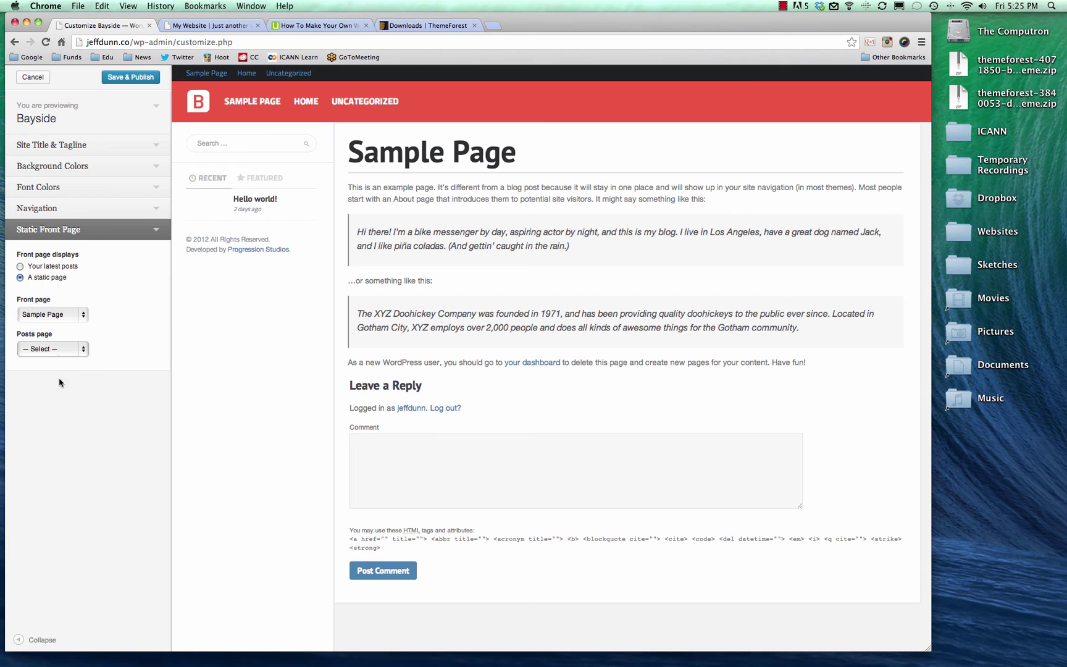
left_click(22, 277)
left_click(20, 267)
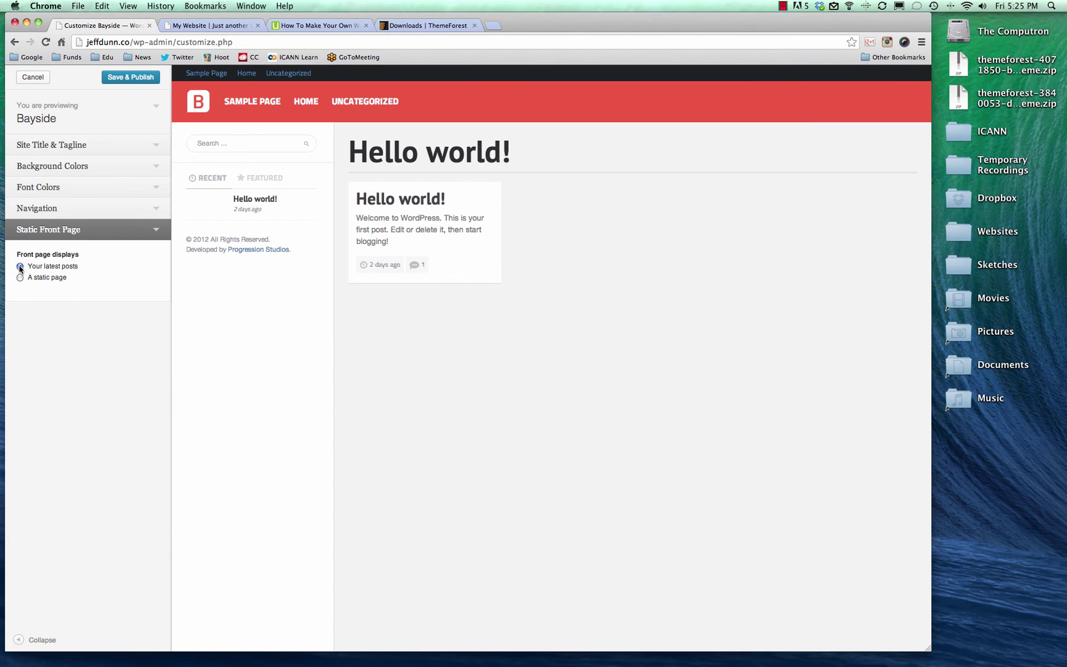
left_click(135, 78)
Reload the live site to see the Jeff Dunn title and show the RECENT posts sidebar tab.
left_click(195, 26)
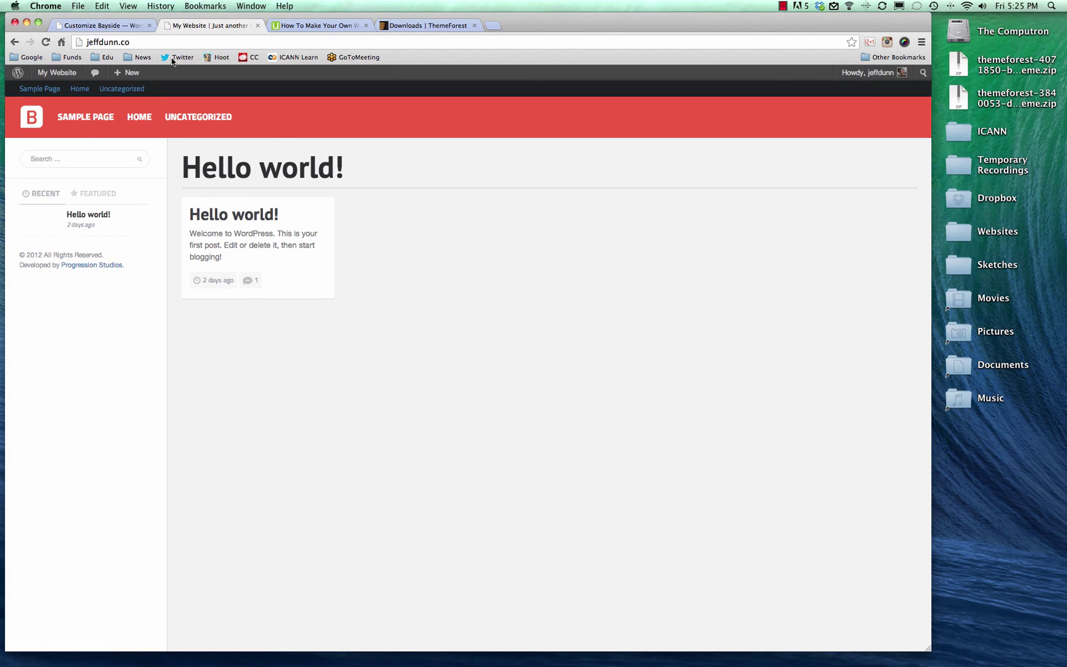
left_click(46, 41)
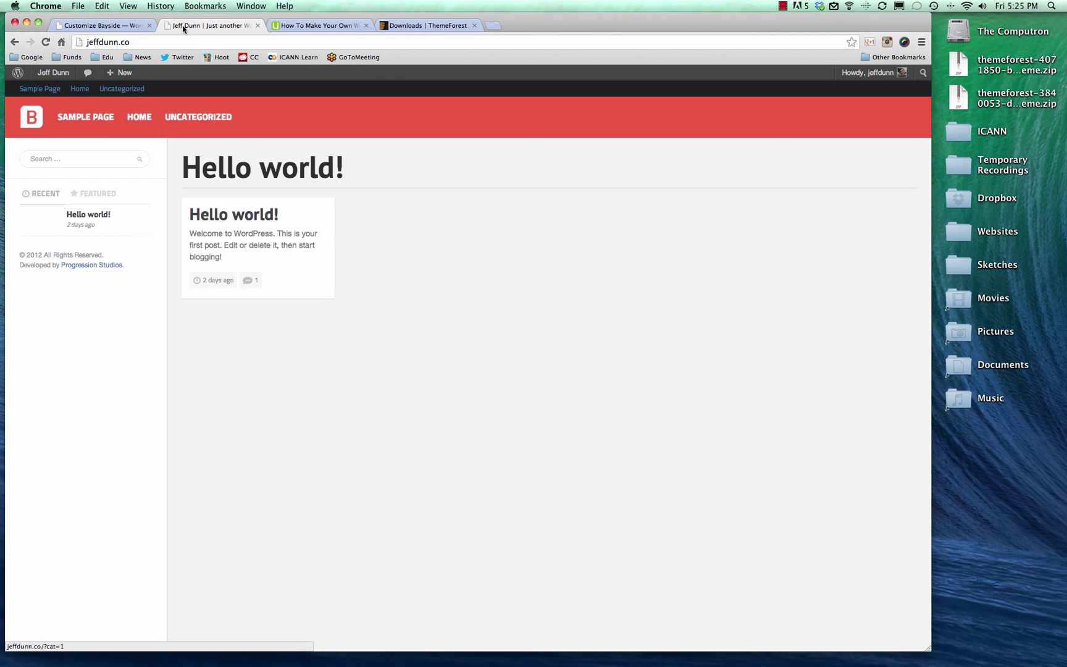
mouse_move(53, 76)
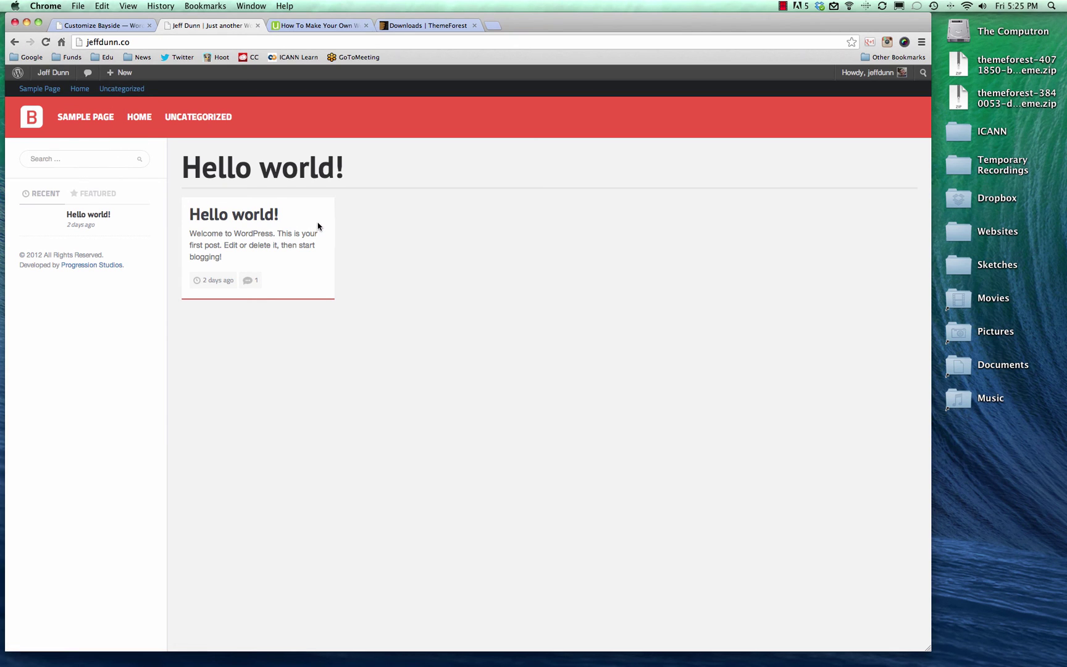
left_click(52, 195)
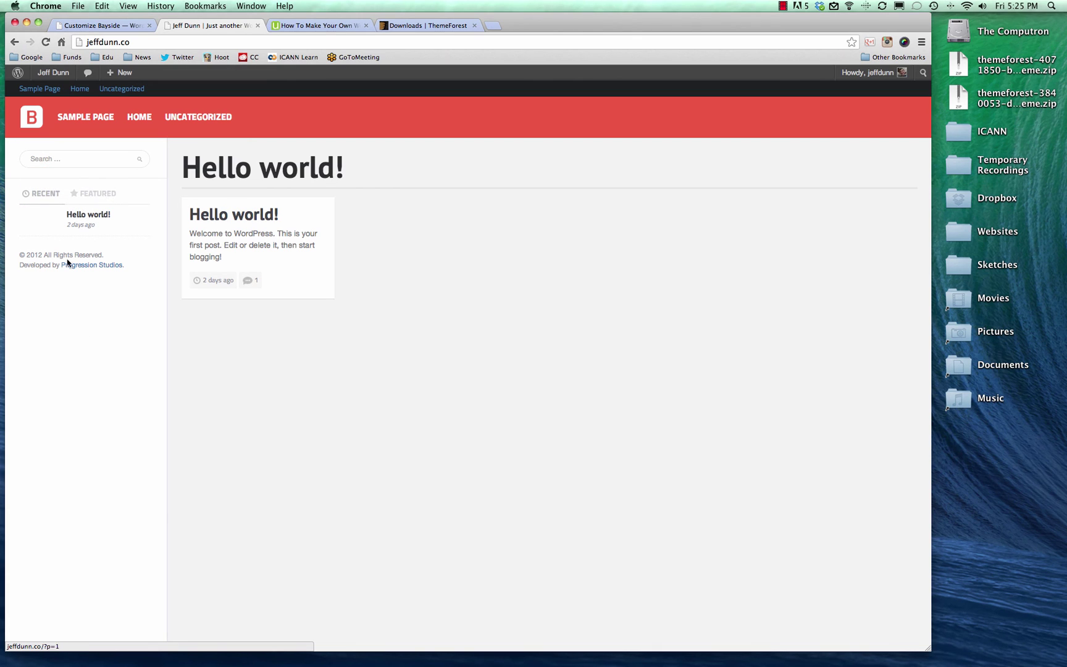
Close the Customizer and go to the Appearance > Widgets page.
left_click(111, 26)
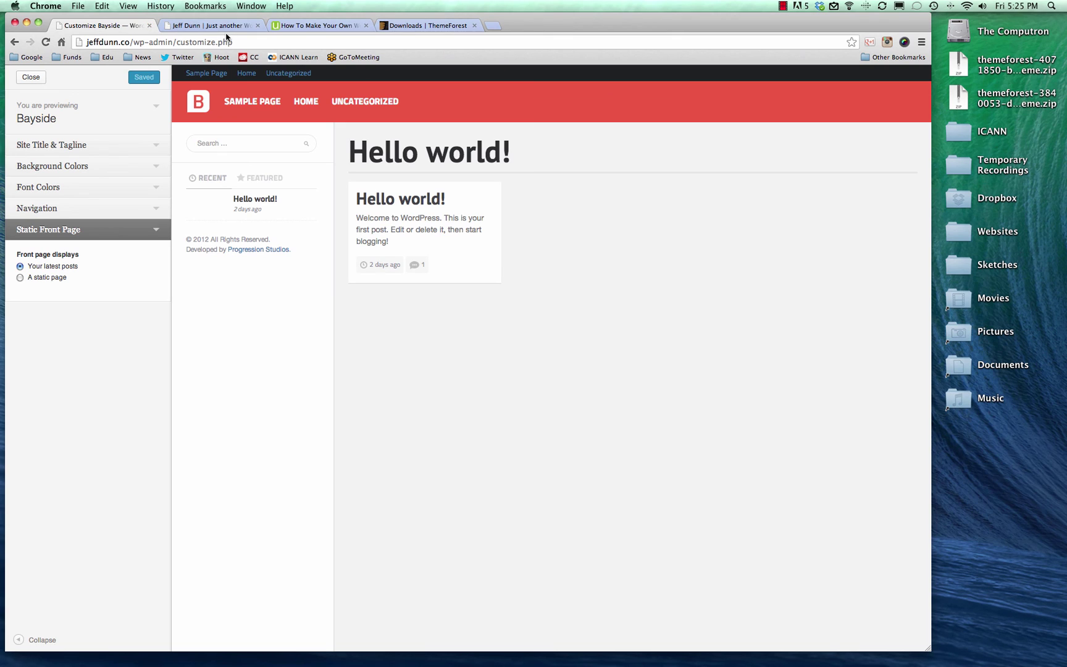
left_click(31, 77)
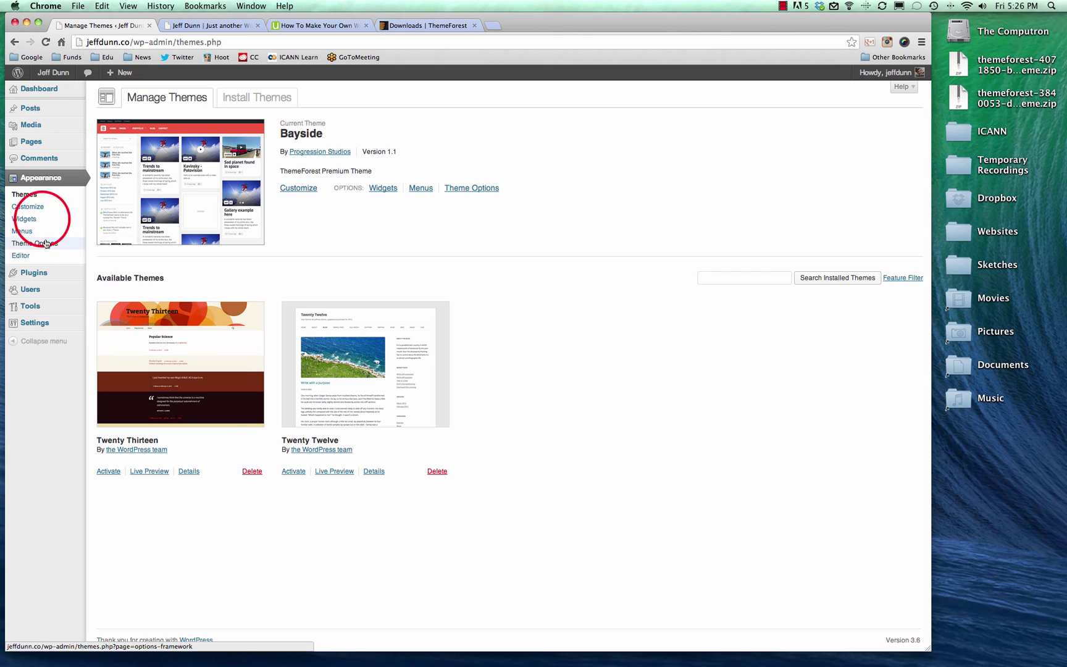
left_click(31, 219)
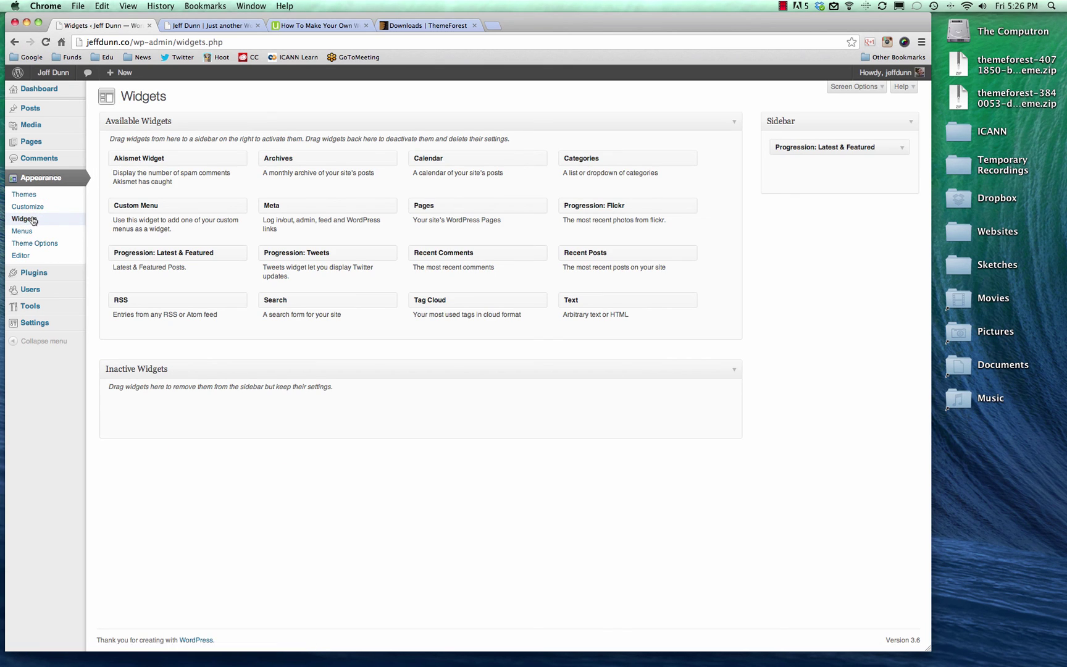
Browse style.css and footer.php in the theme editor, then reopen the Customizer.
left_click(30, 256)
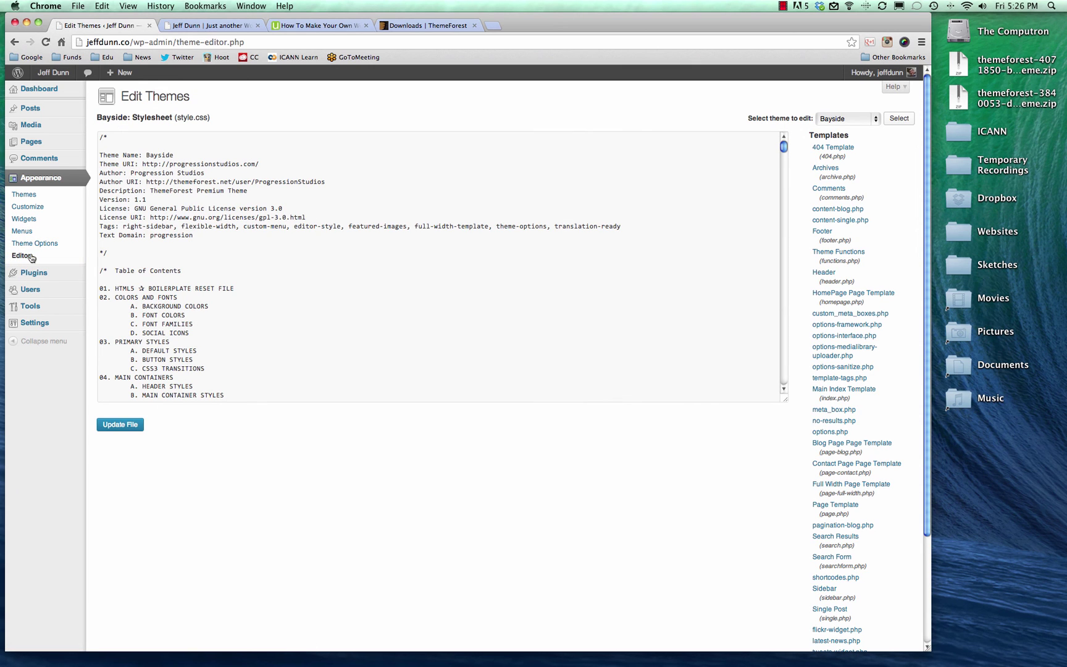
scroll(294, 218, "down", 15)
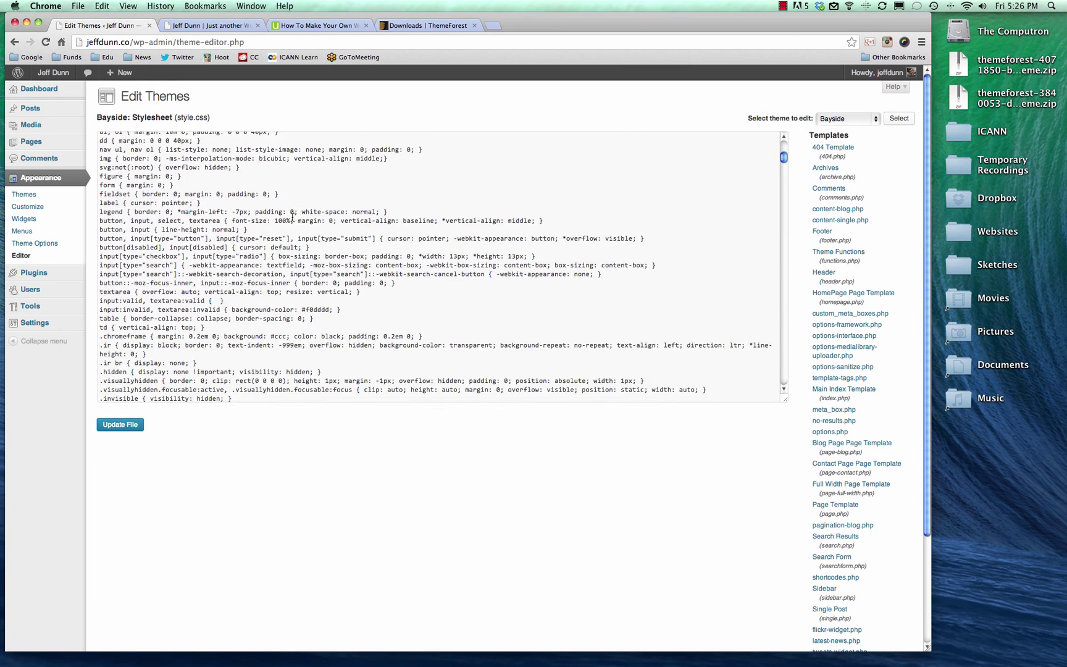
scroll(293, 217, "down", 5)
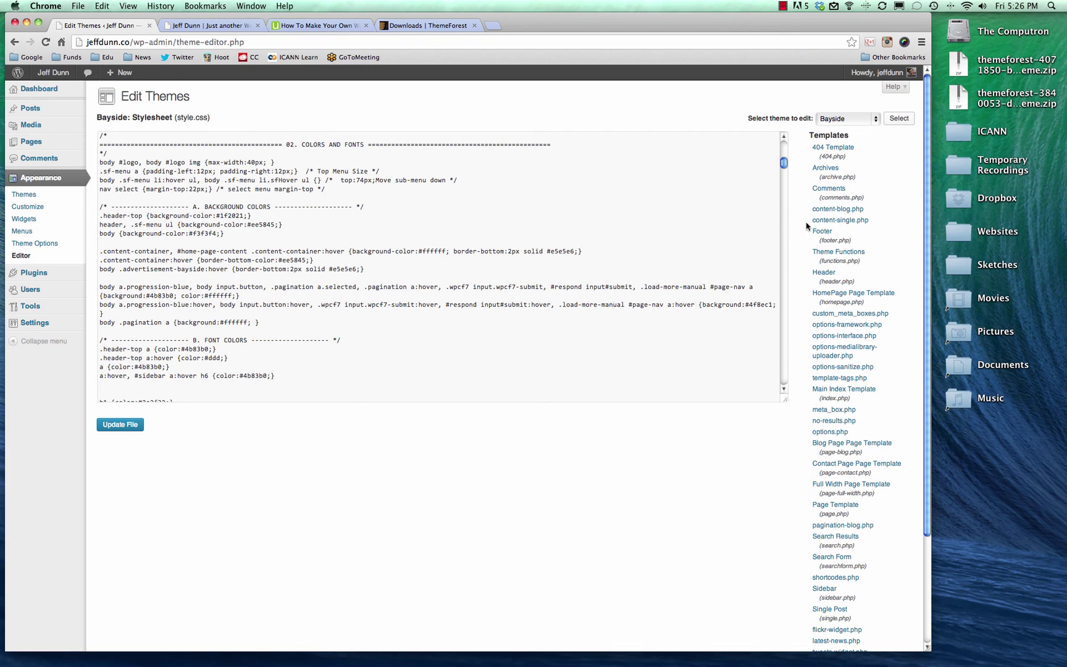
left_click(821, 230)
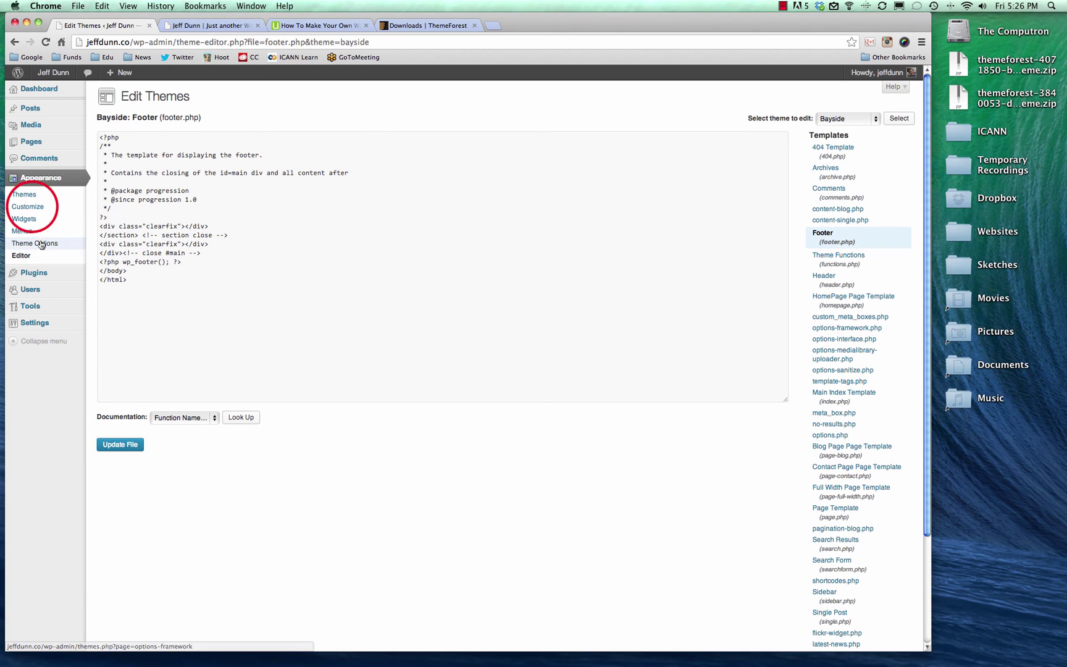
left_click(29, 207)
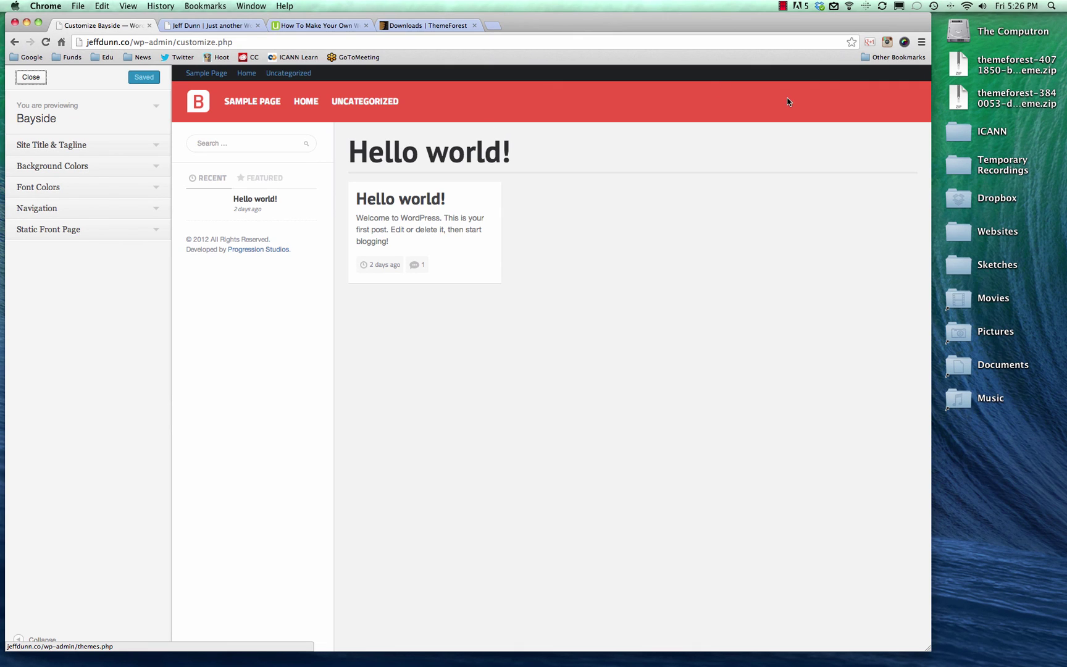
left_click(783, 7)
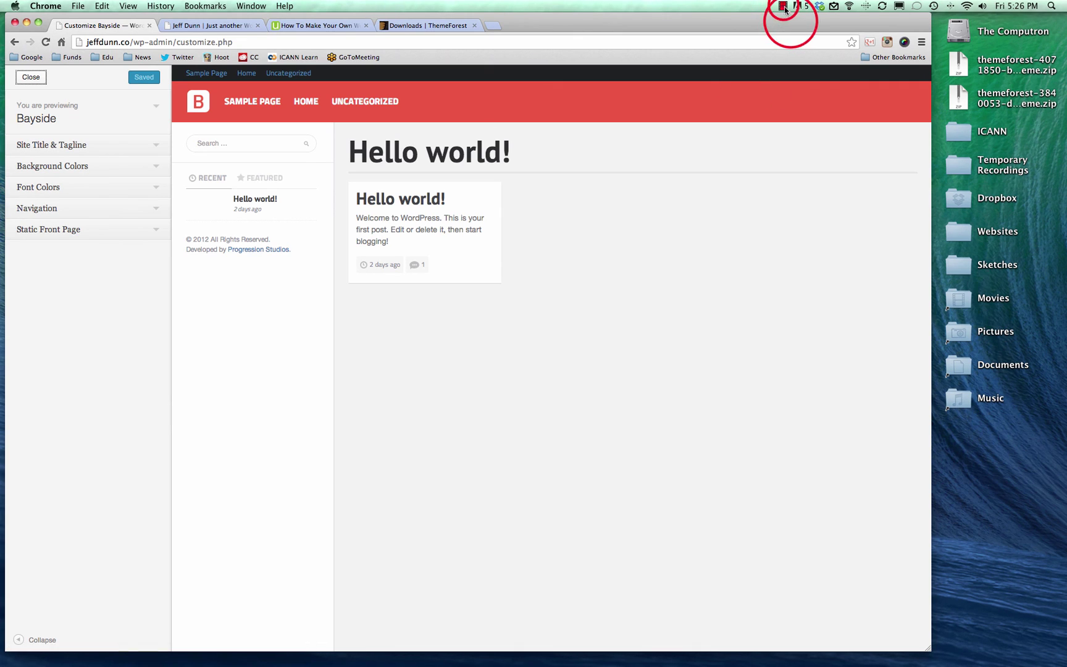